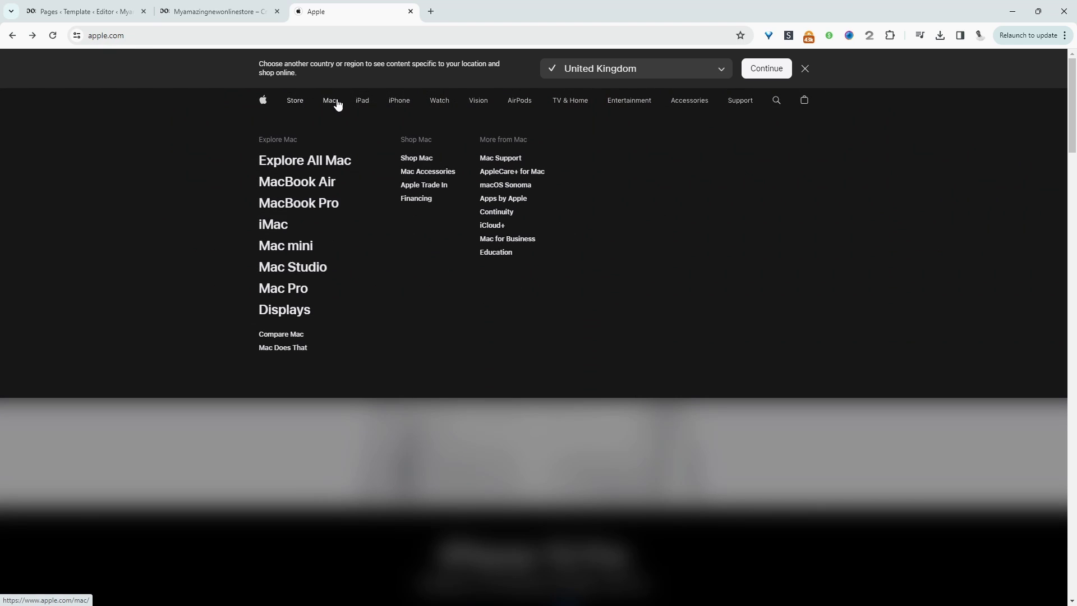
Switch to the live store tab and preview its Store menu dropdown.
mouse_move(400, 104)
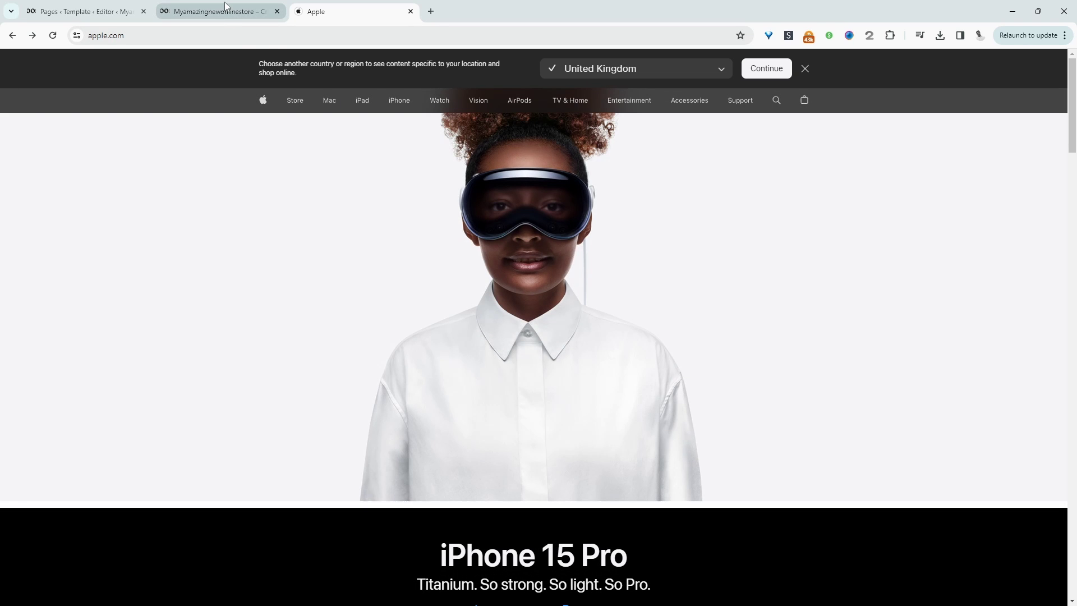
left_click(226, 9)
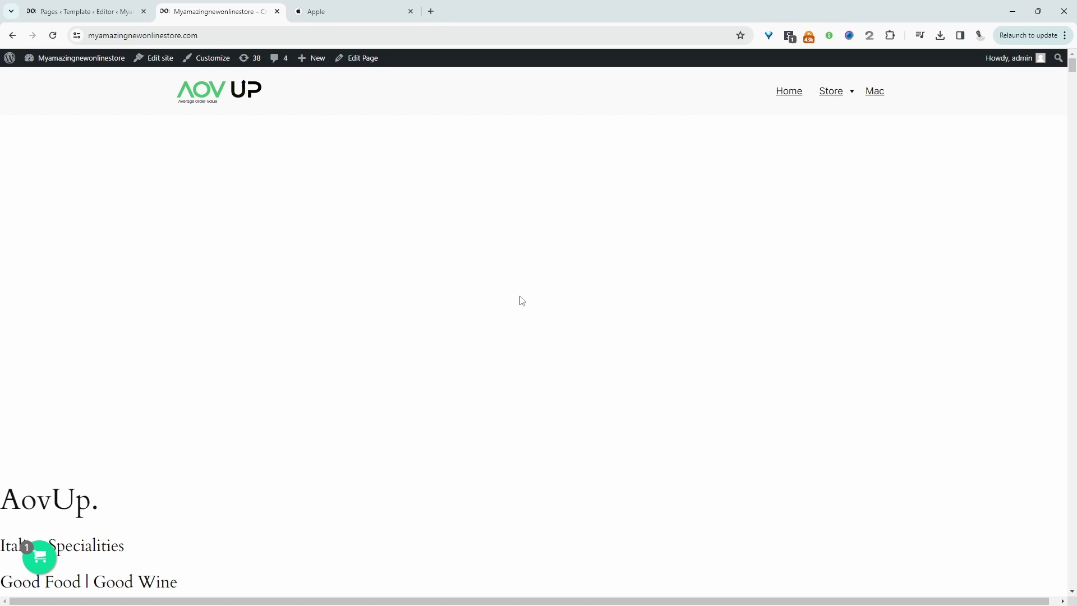
mouse_move(822, 101)
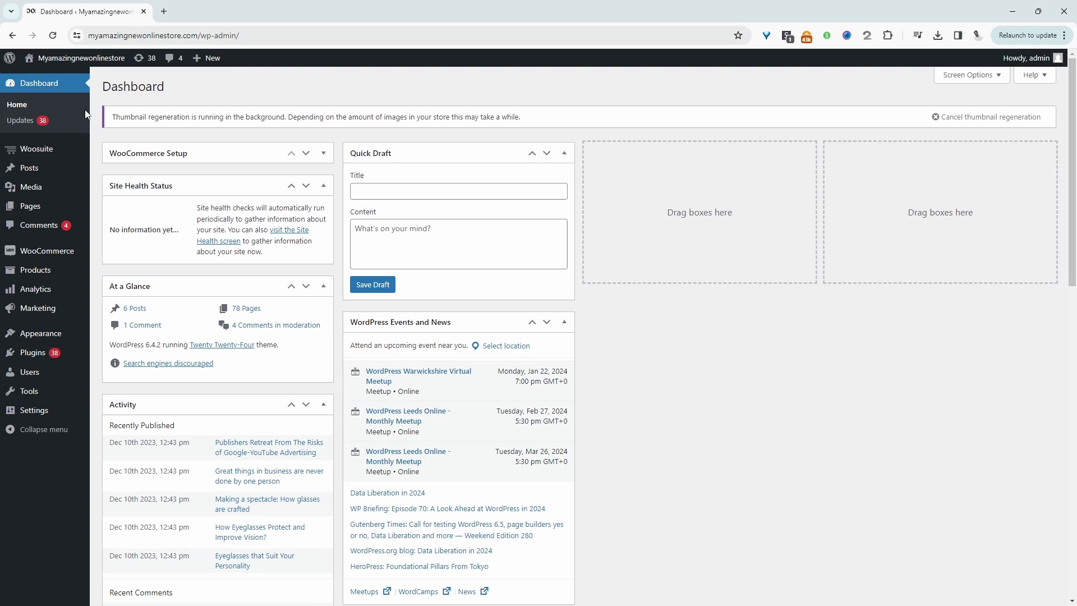
Review the installed themes under Appearance > Themes, then move on to Plugins.
mouse_move(67, 335)
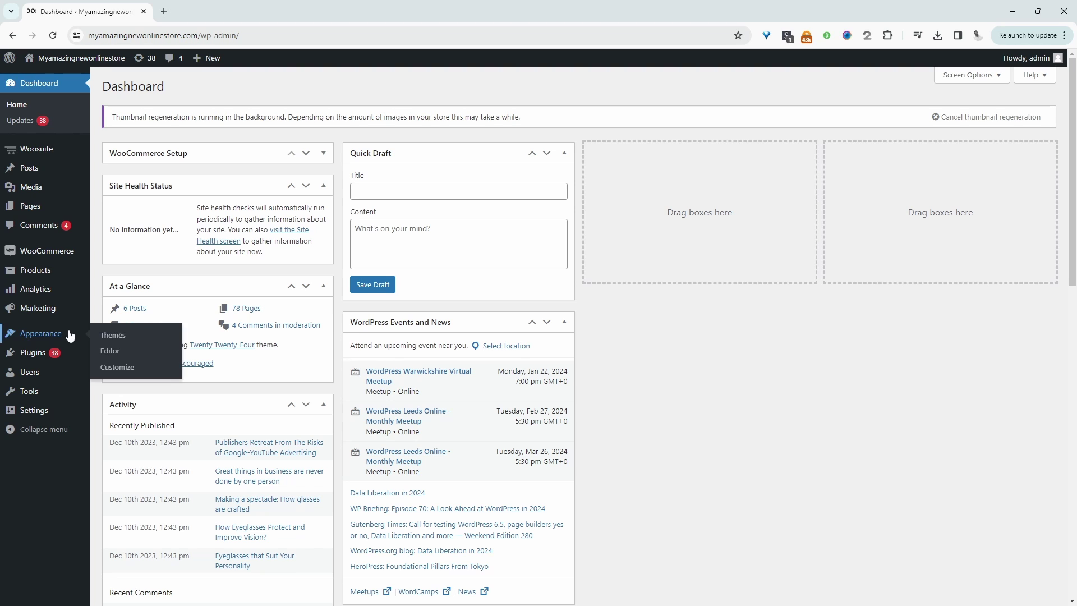
left_click(109, 338)
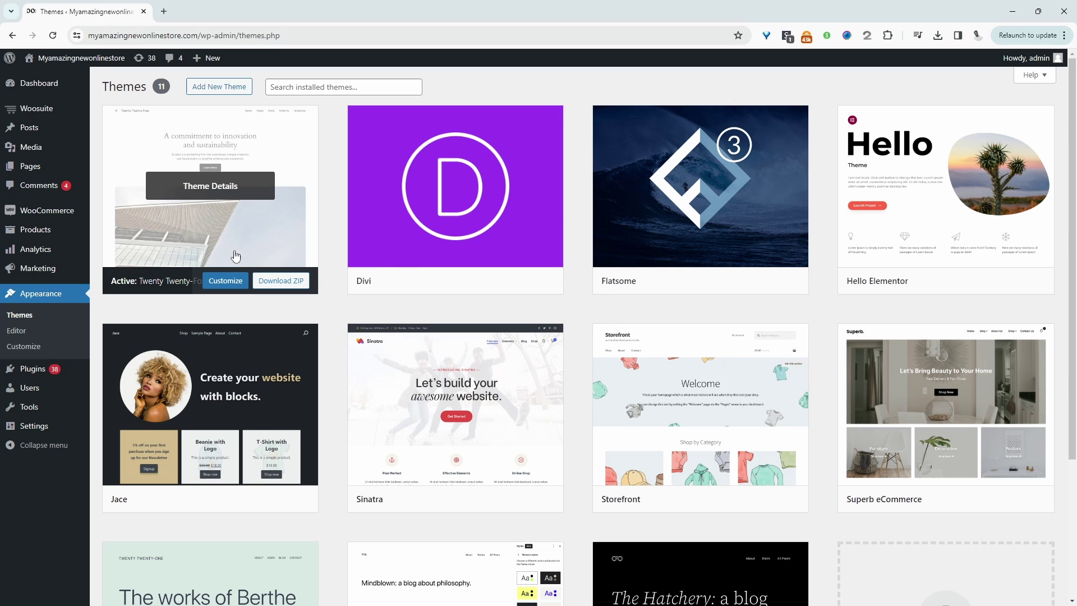
mouse_move(56, 375)
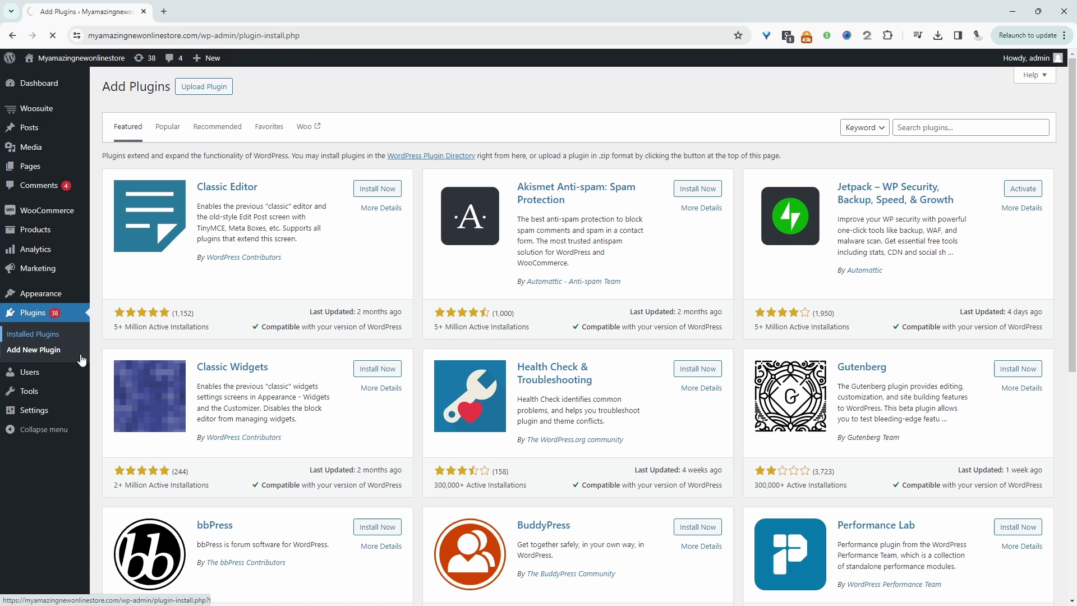
Filter Installed Plugins to Active and highlight Navigation Block with Mega Menu in the list.
left_click(58, 339)
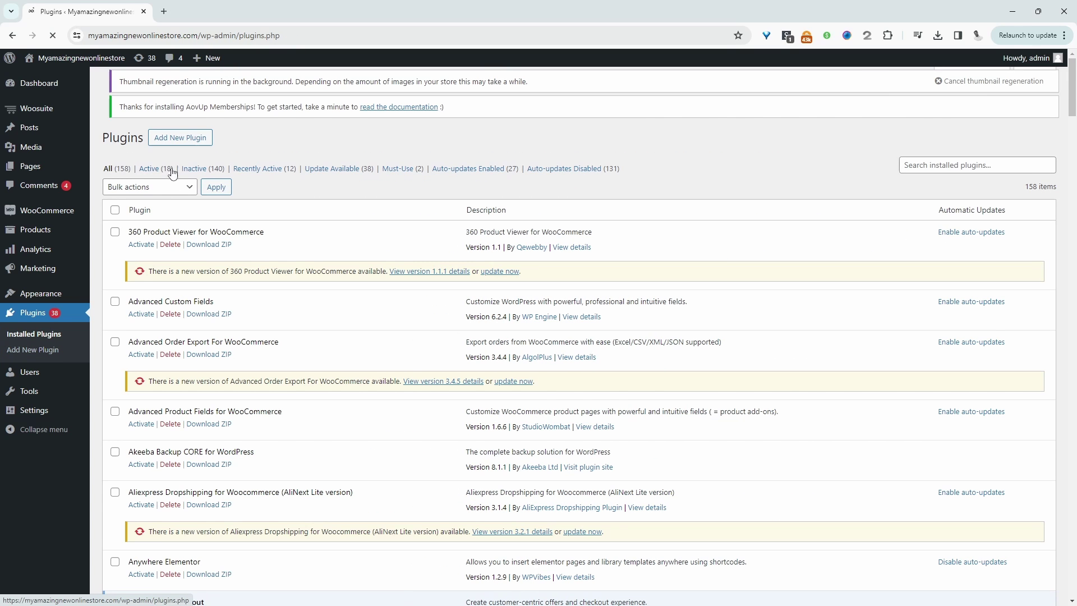
left_click(149, 169)
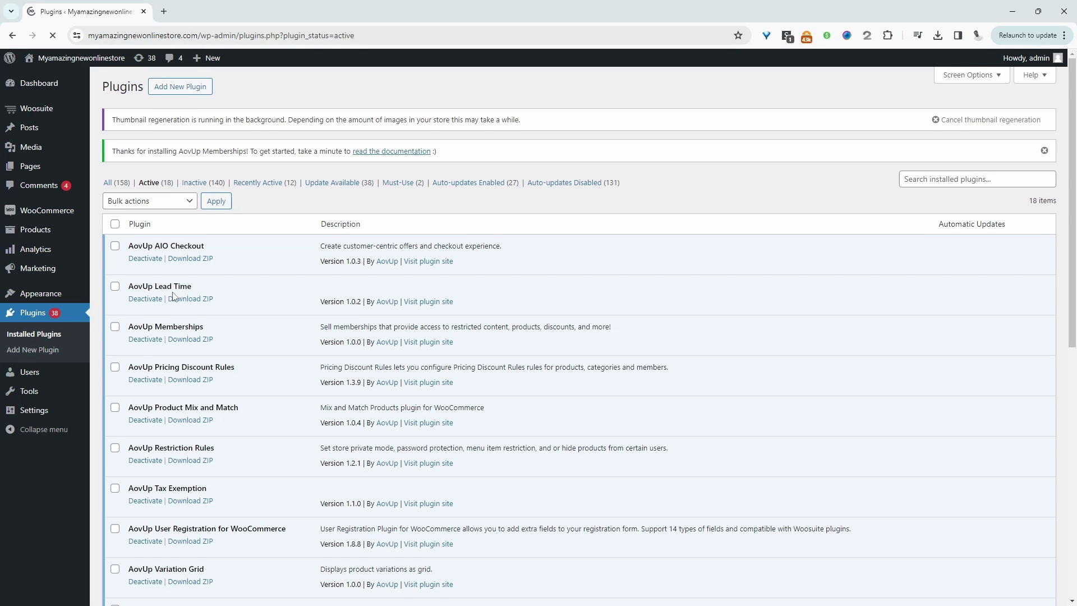
scroll(188, 359, "down", 5)
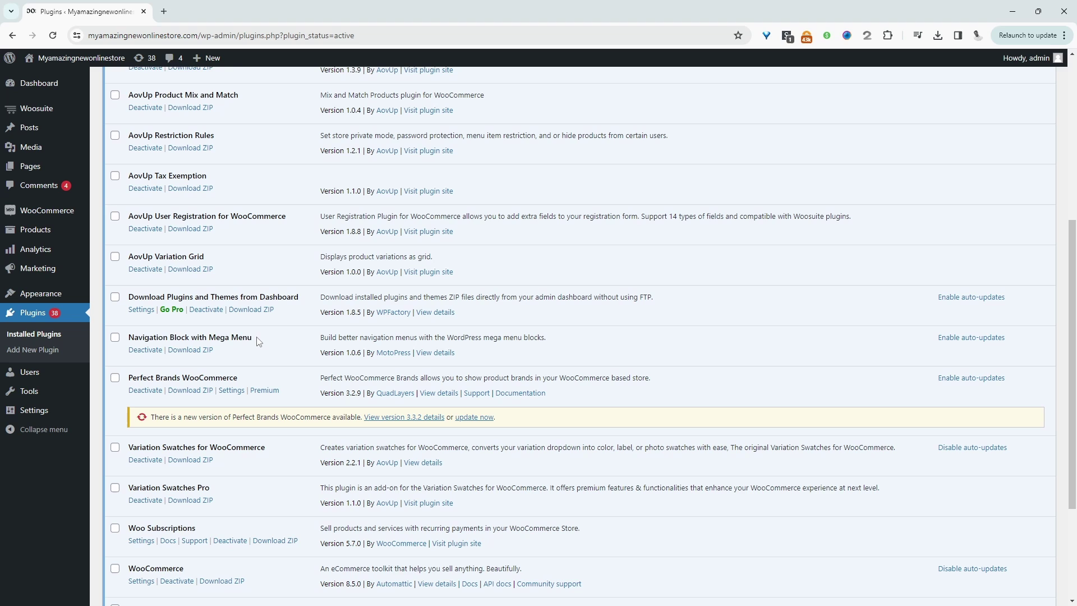
left_click_drag(259, 341, 138, 337)
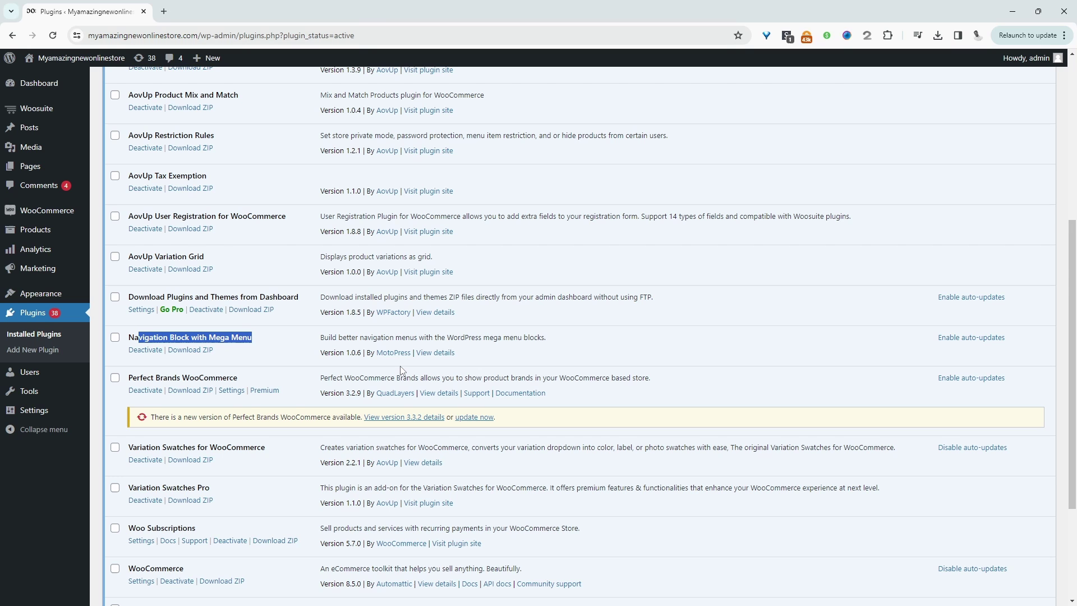
scroll(400, 365, "up", 5)
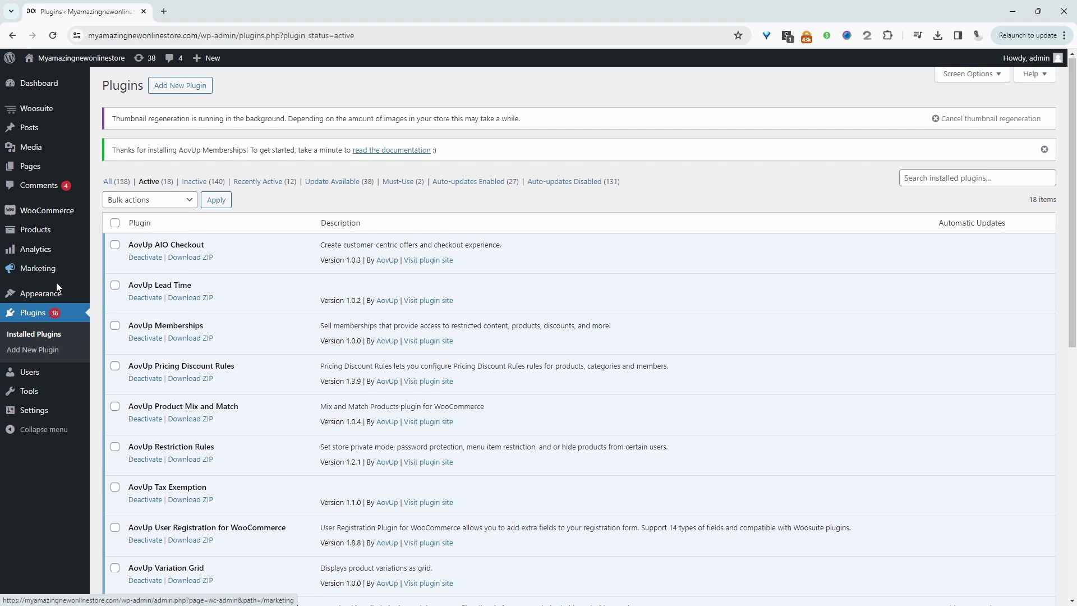
Open Appearance > Editor and switch from the header navigation to editing the Pages template.
mouse_move(58, 294)
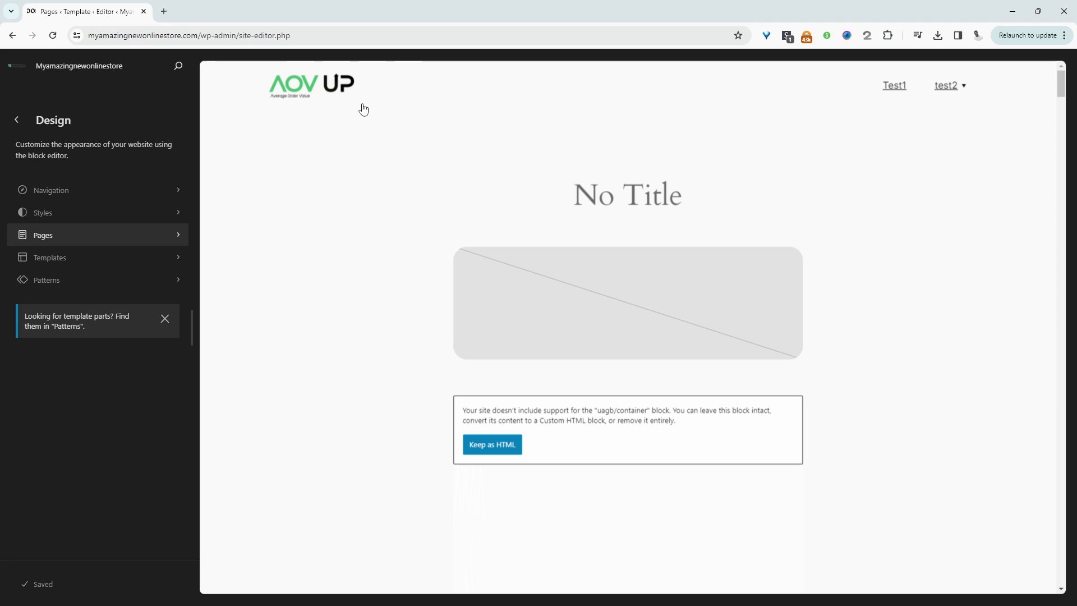
left_click(561, 98)
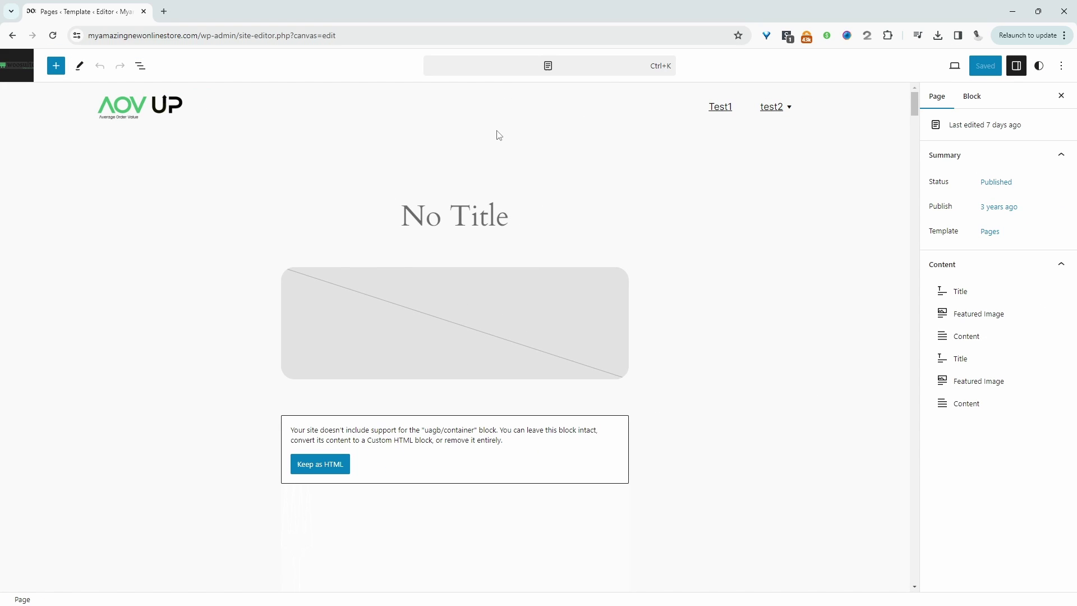
double_click(678, 108)
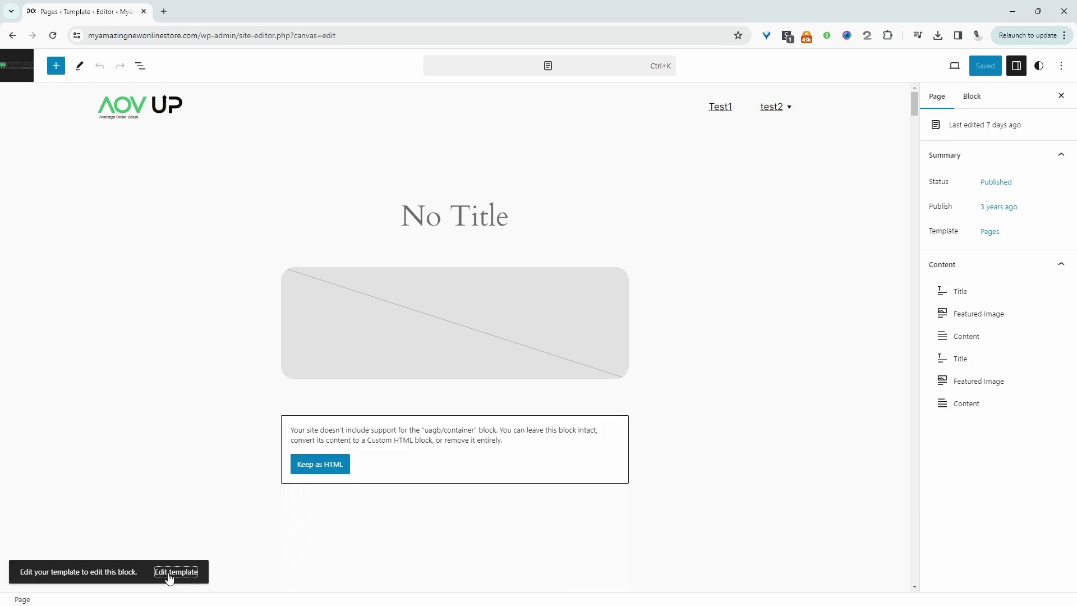
left_click(171, 578)
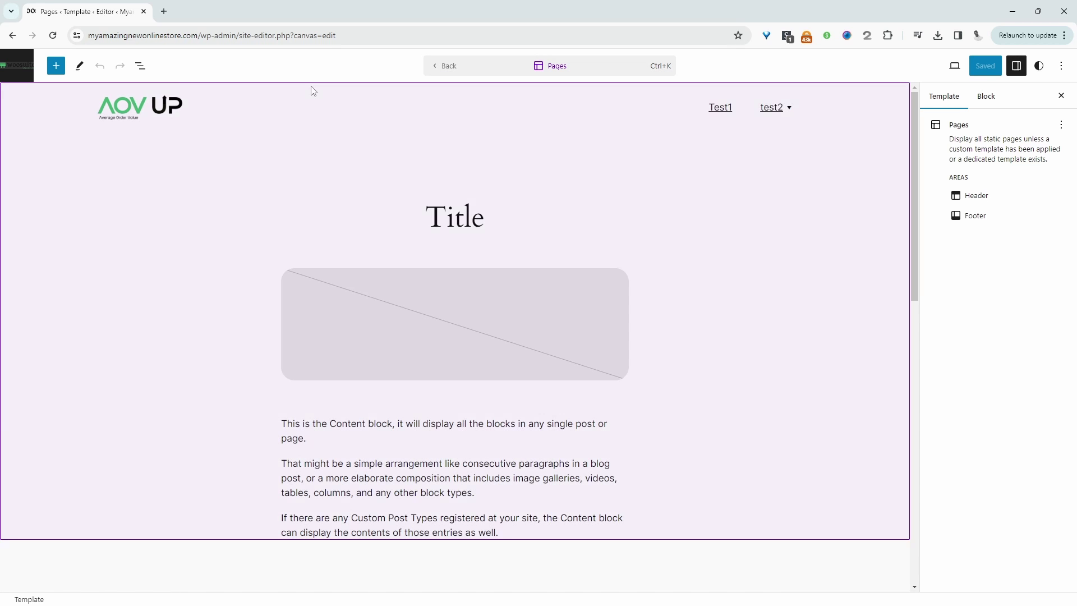
In List View, expand Header > Group > Row and delete the old Mega Menu.
left_click(140, 66)
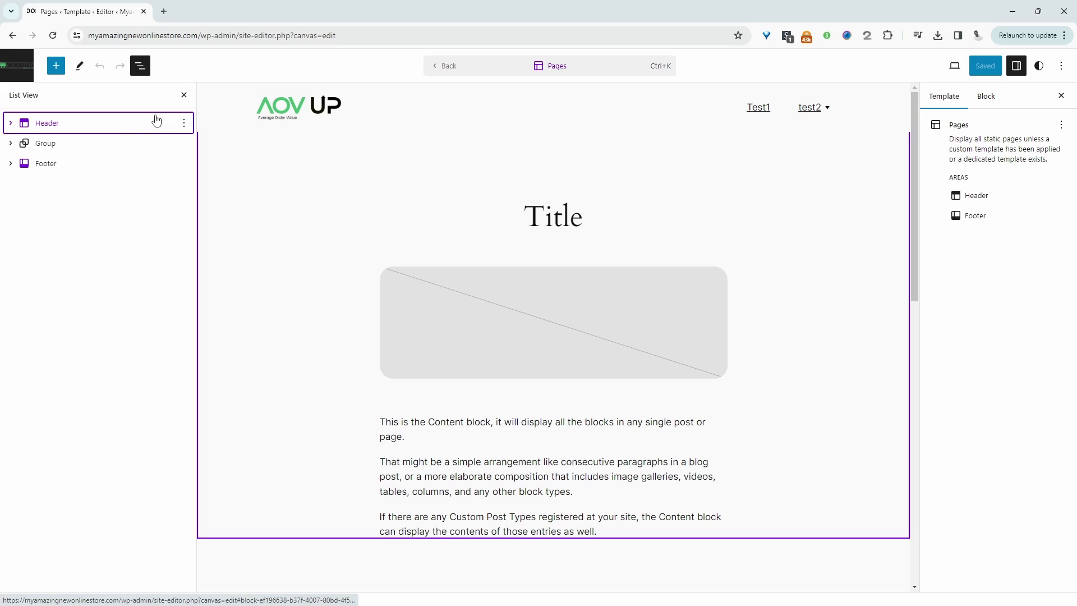
left_click(47, 123)
left_click(11, 123)
left_click(61, 143)
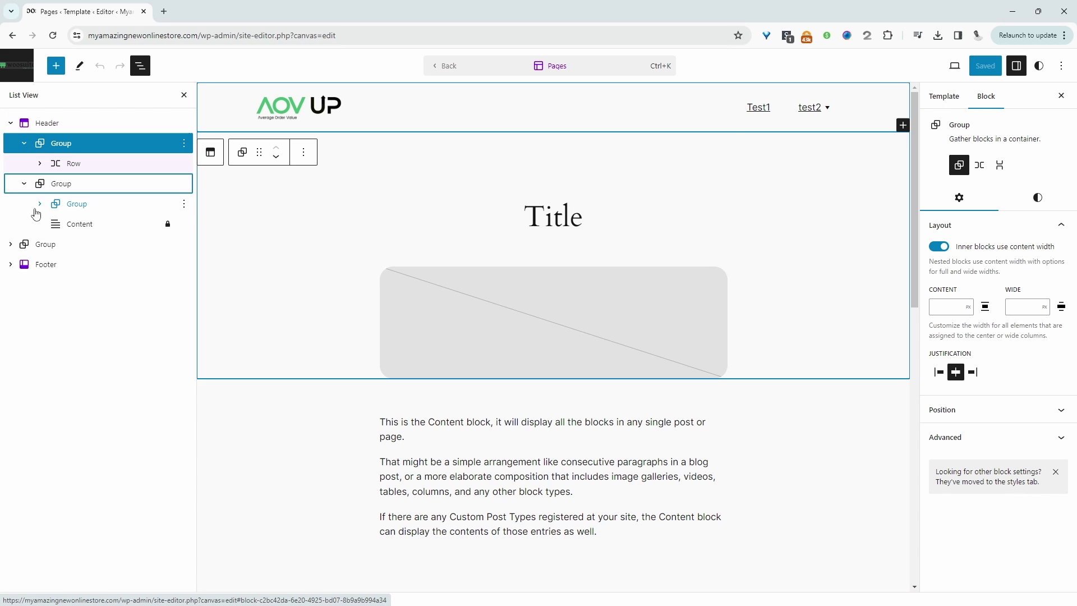
left_click(40, 163)
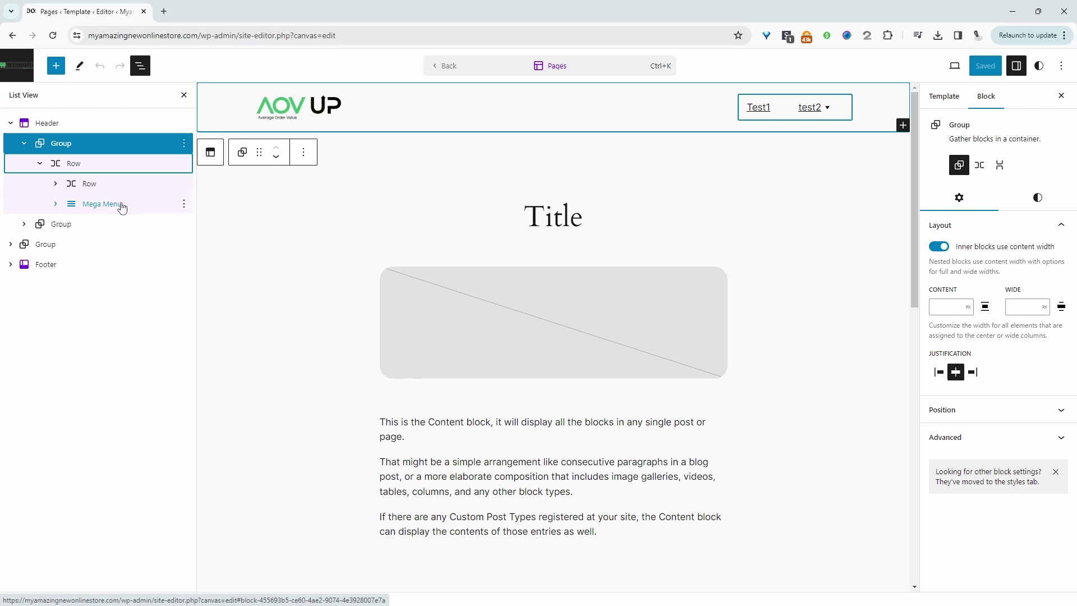
left_click(184, 204)
left_click(216, 454)
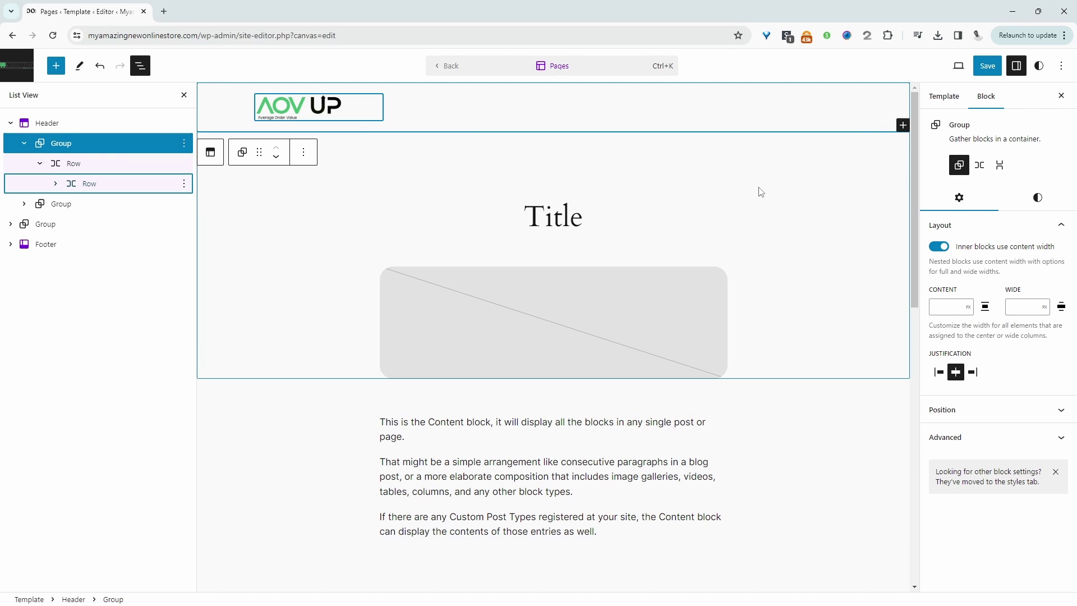
Insert a new Mega Menu block and drag it into the inner Row beside the logo.
left_click(903, 125)
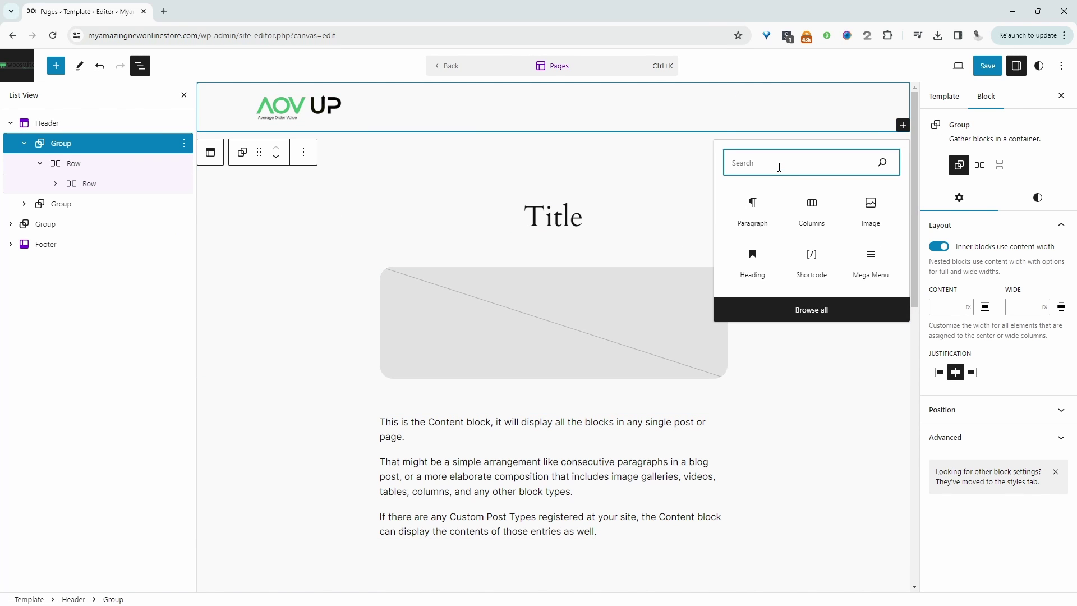
type("mega")
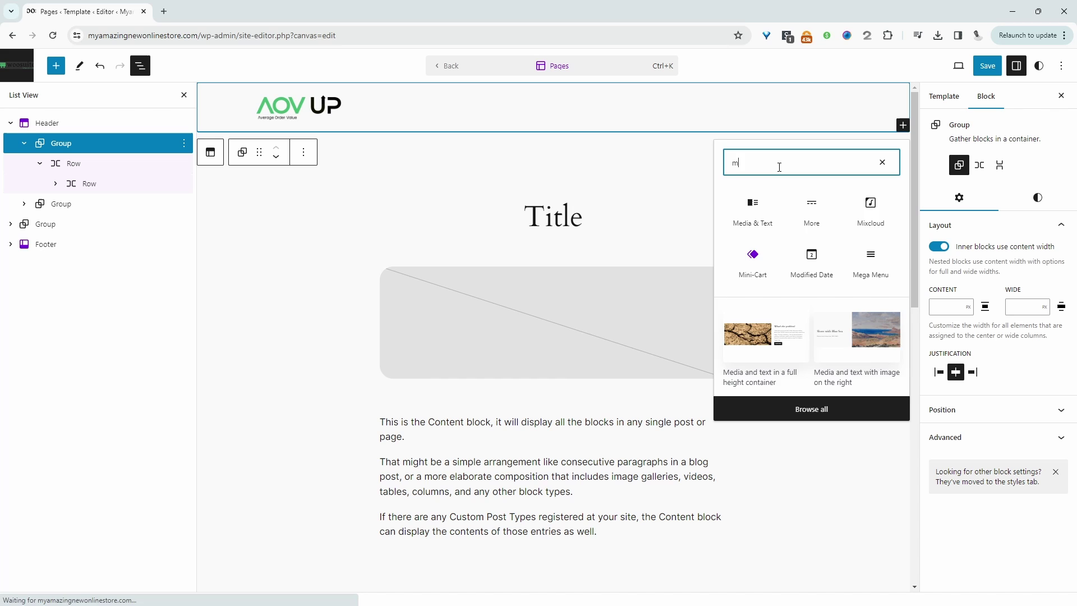
left_click(763, 213)
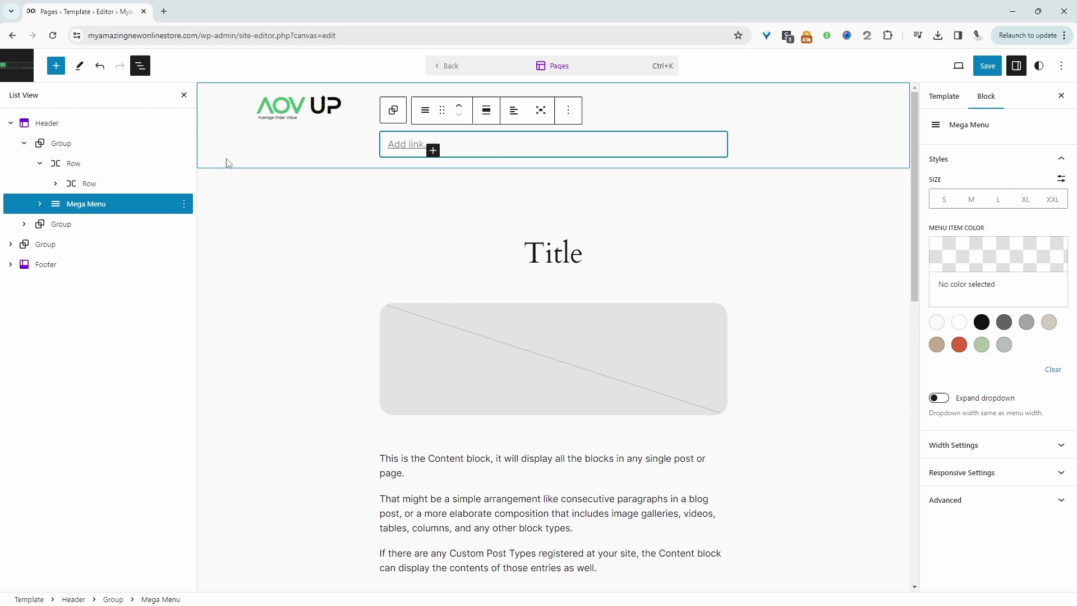
left_click(55, 183)
left_click(55, 183)
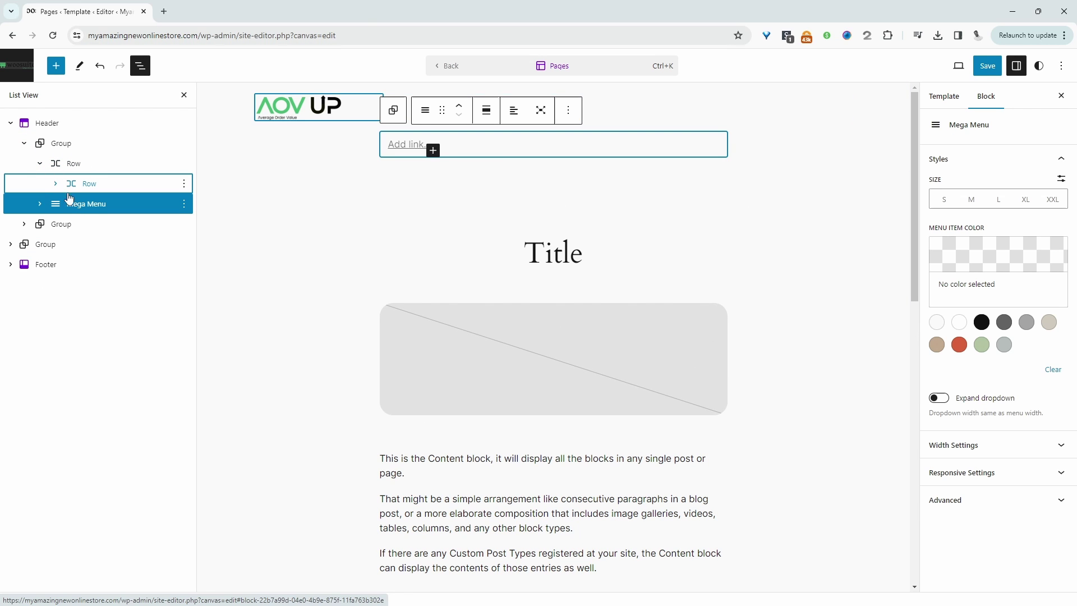
left_click(132, 207)
left_click_drag(132, 206, 136, 176)
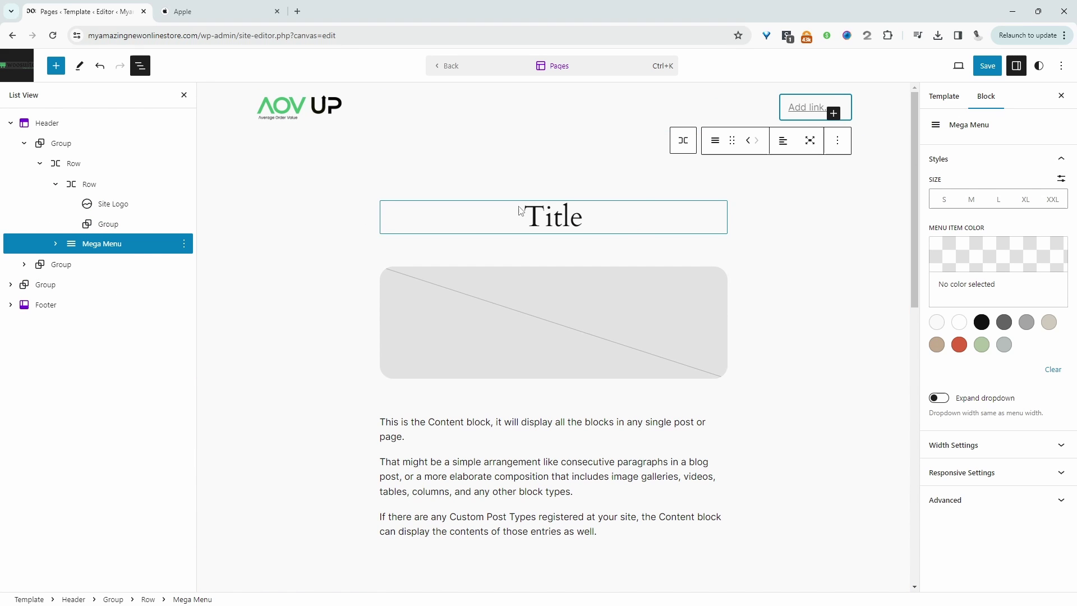
Switch to the Apple tab and preview its Mac and Store navigation dropdowns.
left_click(206, 11)
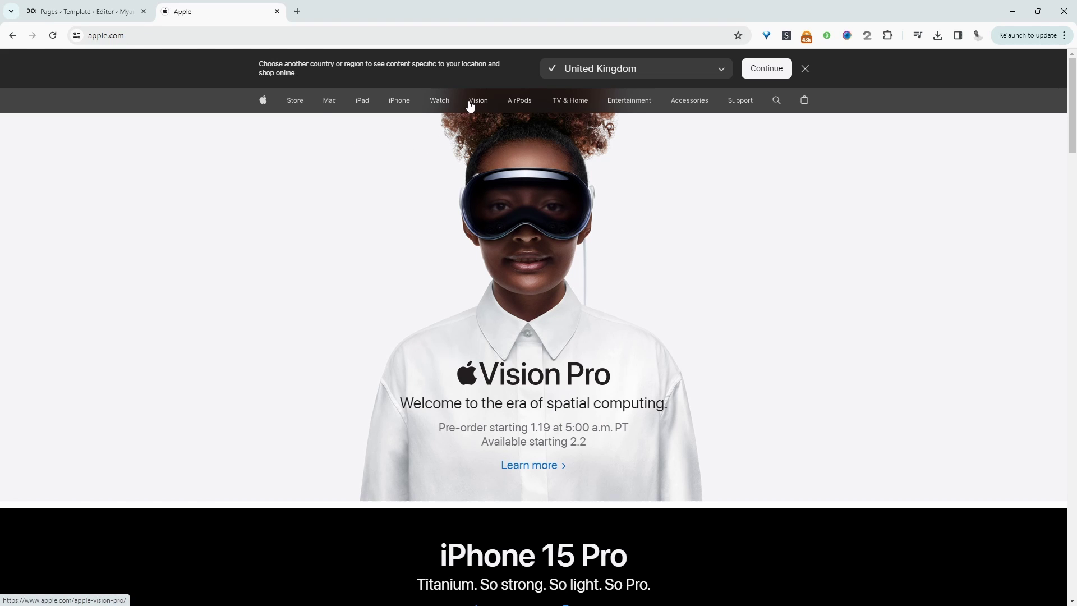
mouse_move(329, 109)
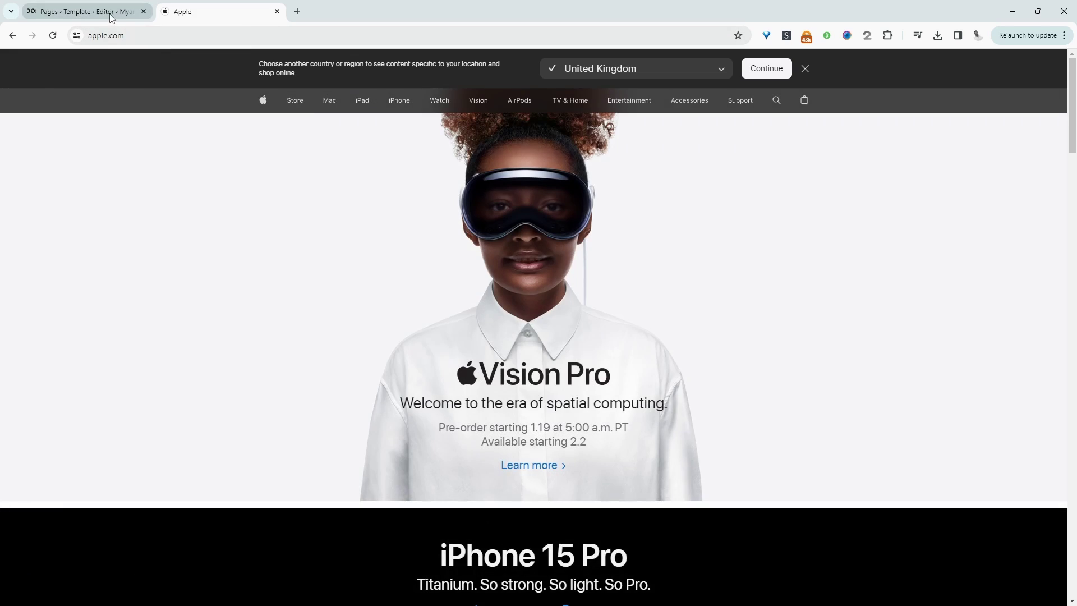
Back in the site editor, set the first Mega Menu item's link to home.
left_click(84, 11)
key("BackSpace")
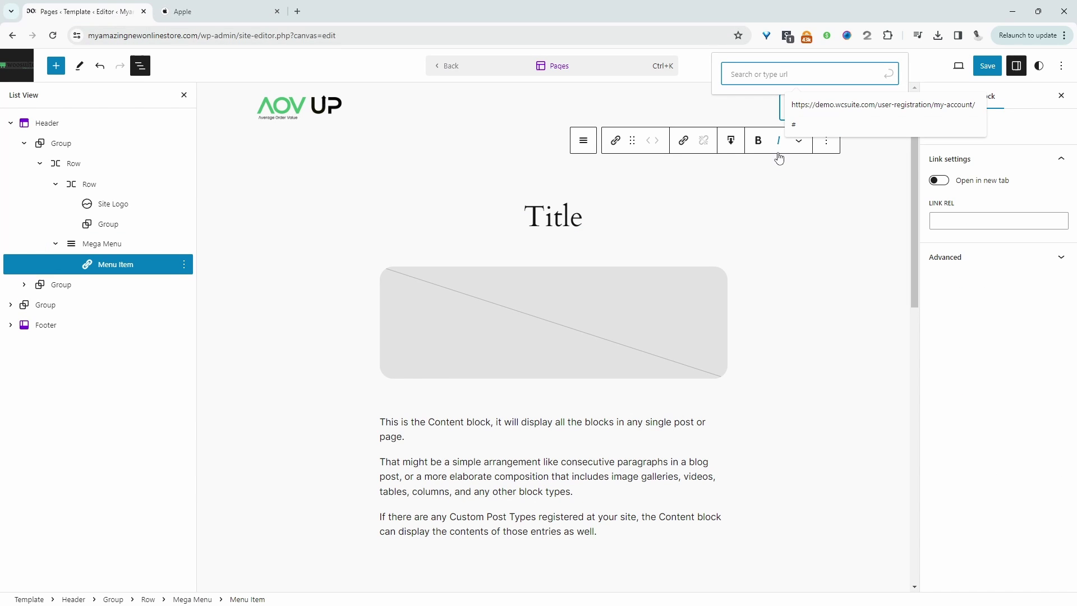
type("home")
key("Return")
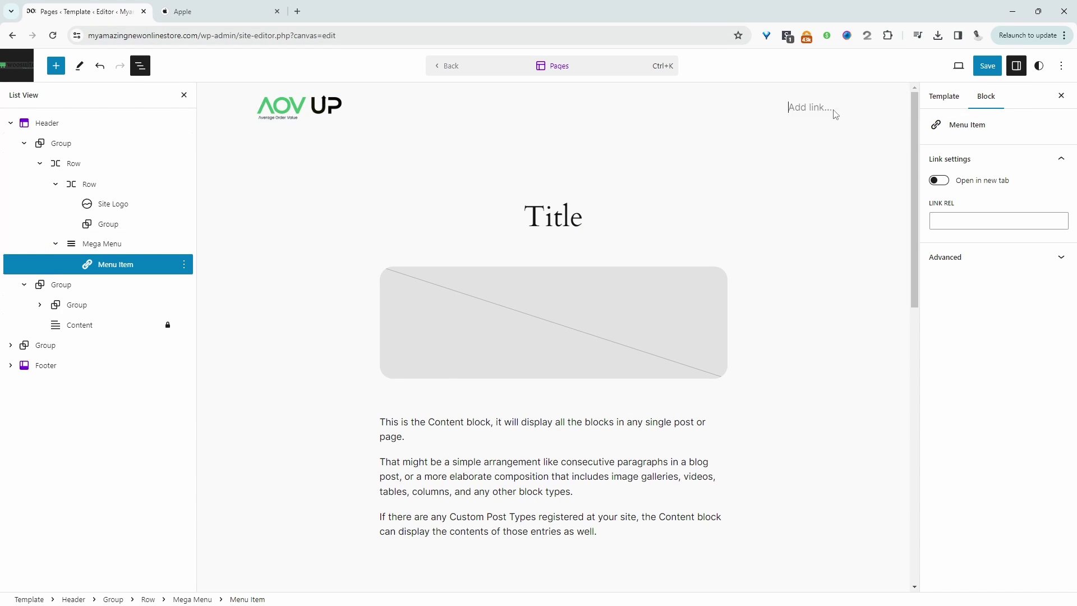
left_click(835, 124)
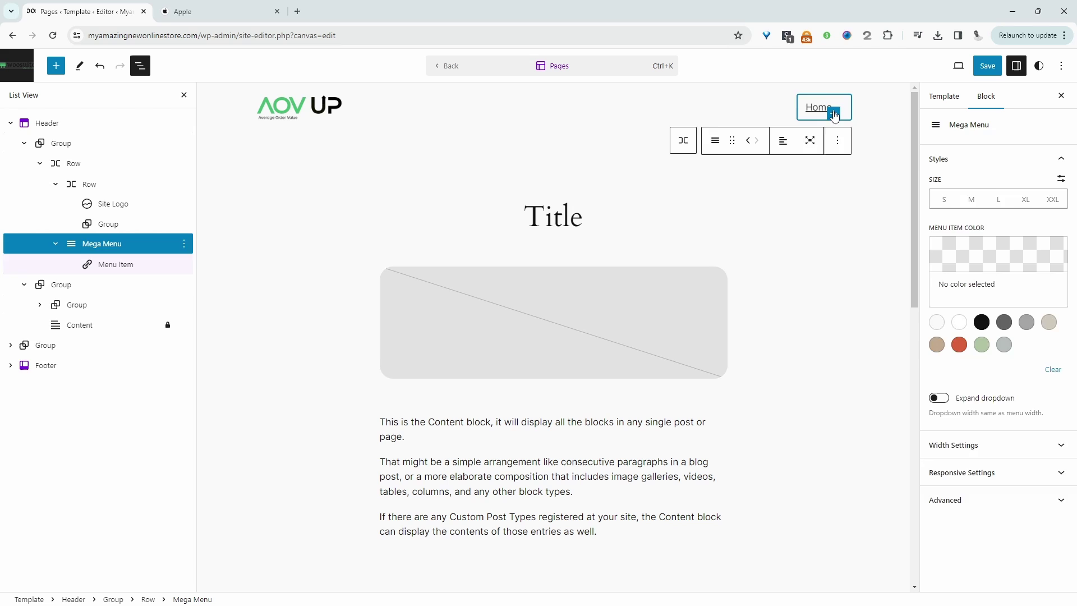
Add two more menu items, Store and Mac.
left_click(834, 113)
left_click(841, 120)
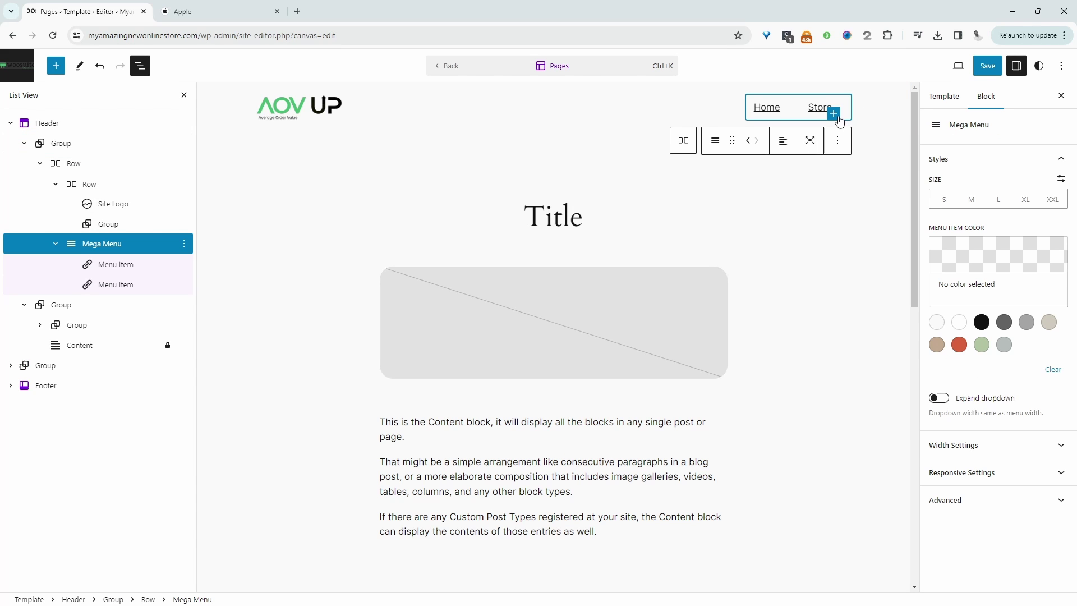
left_click(834, 113)
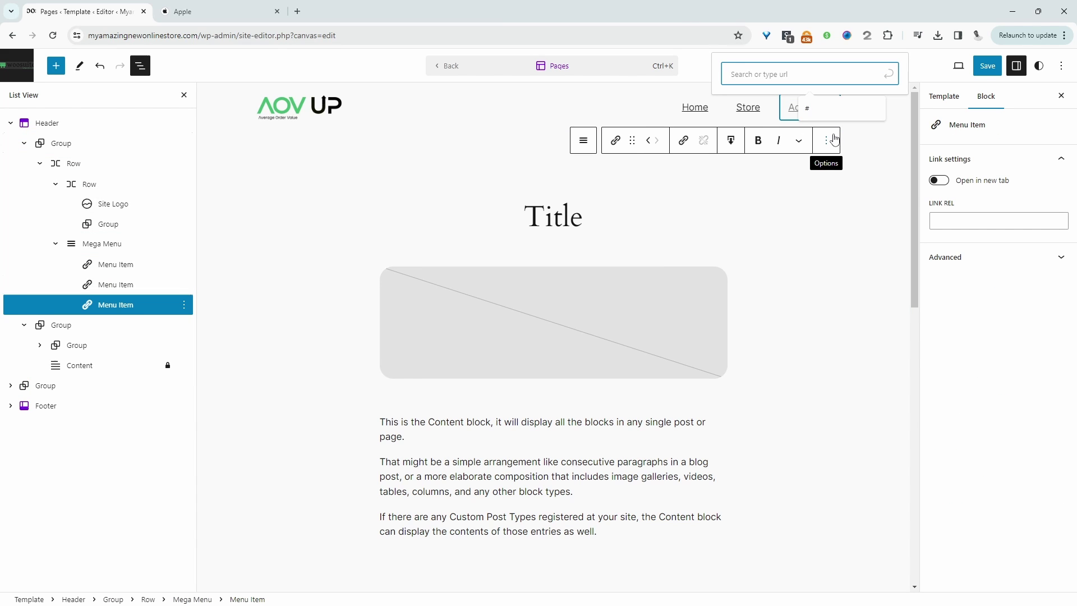
type("mac")
key("Return")
left_click(810, 179)
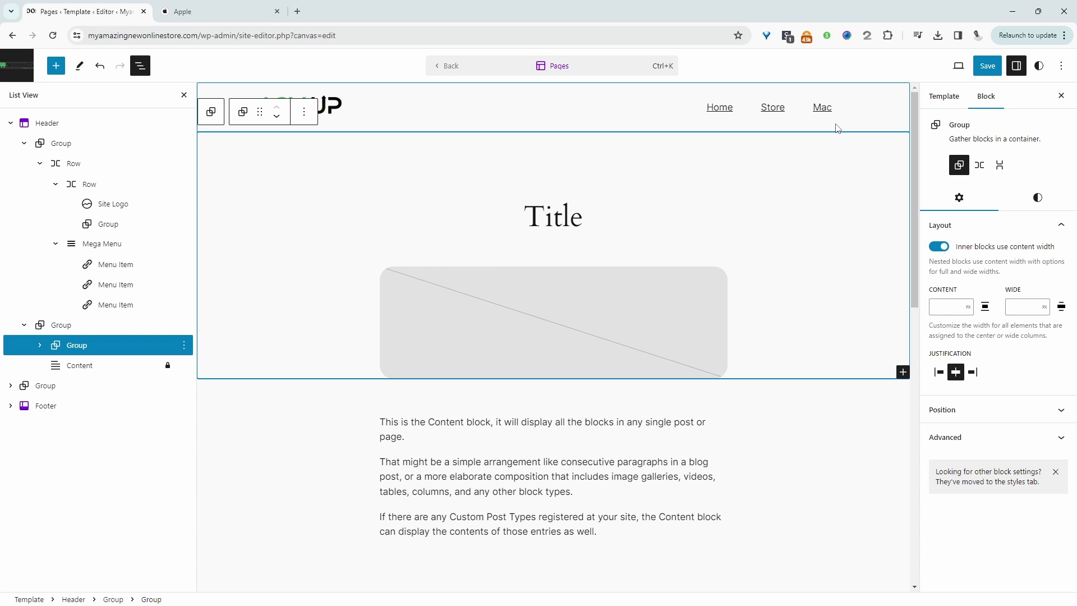
Add a submenu to the Store item and replace its paragraph with a Columns block.
left_click(779, 114)
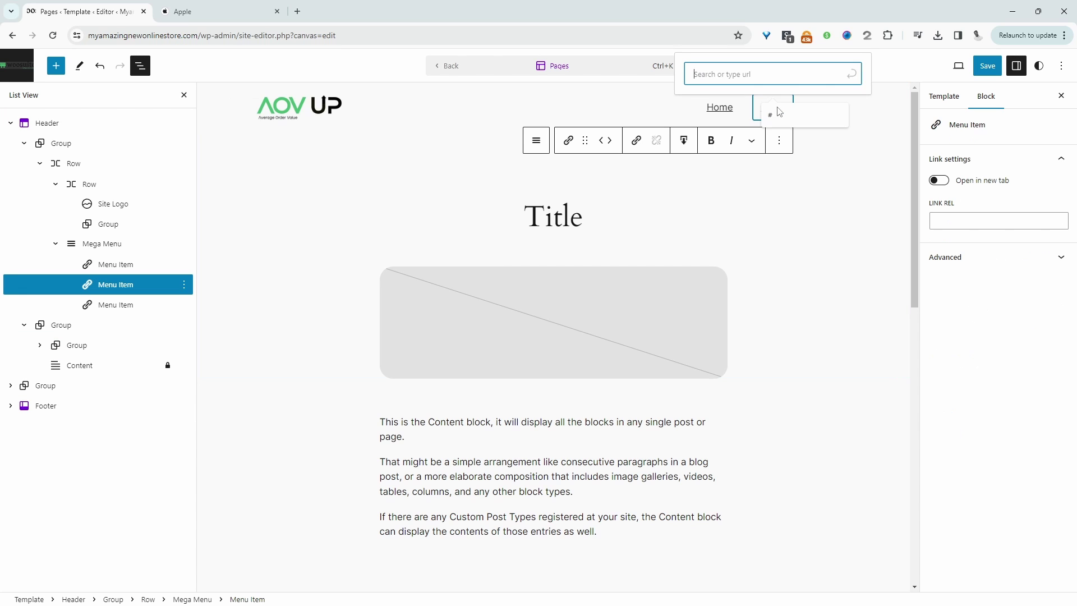
left_click(684, 140)
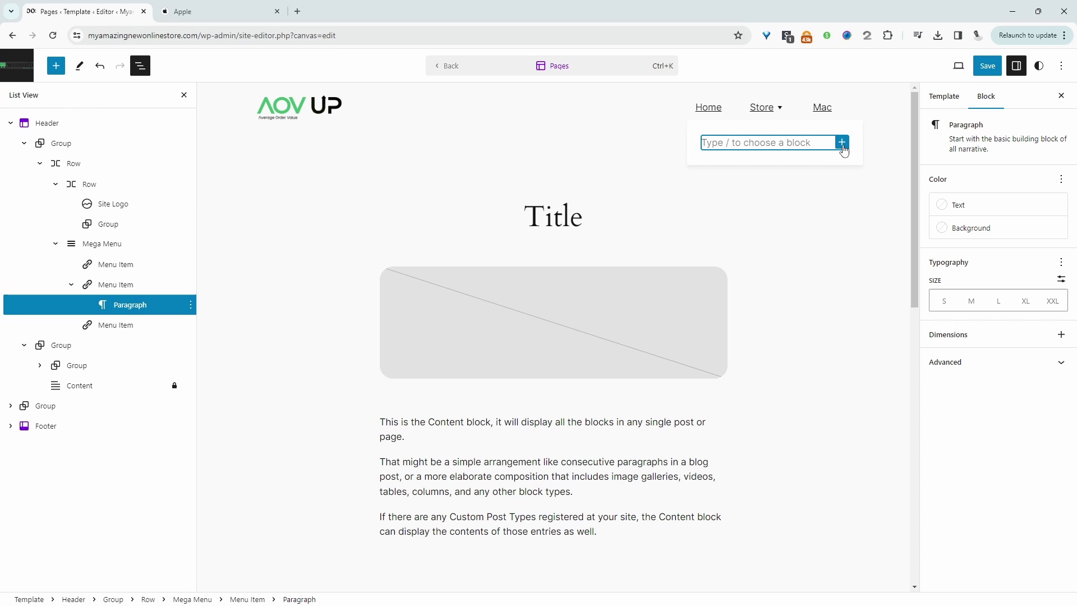
left_click(843, 147)
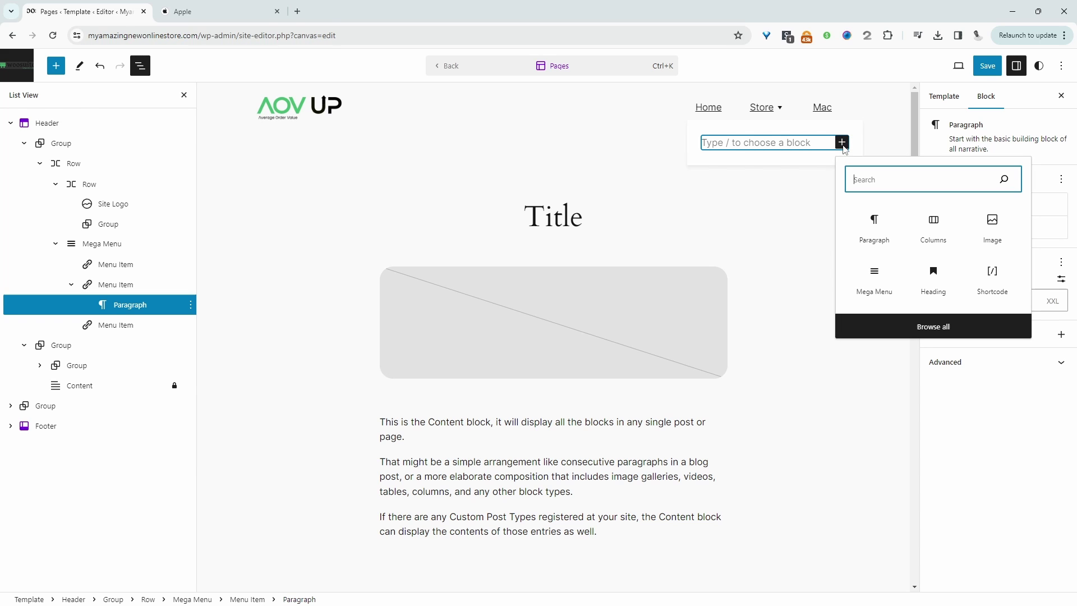
left_click(931, 241)
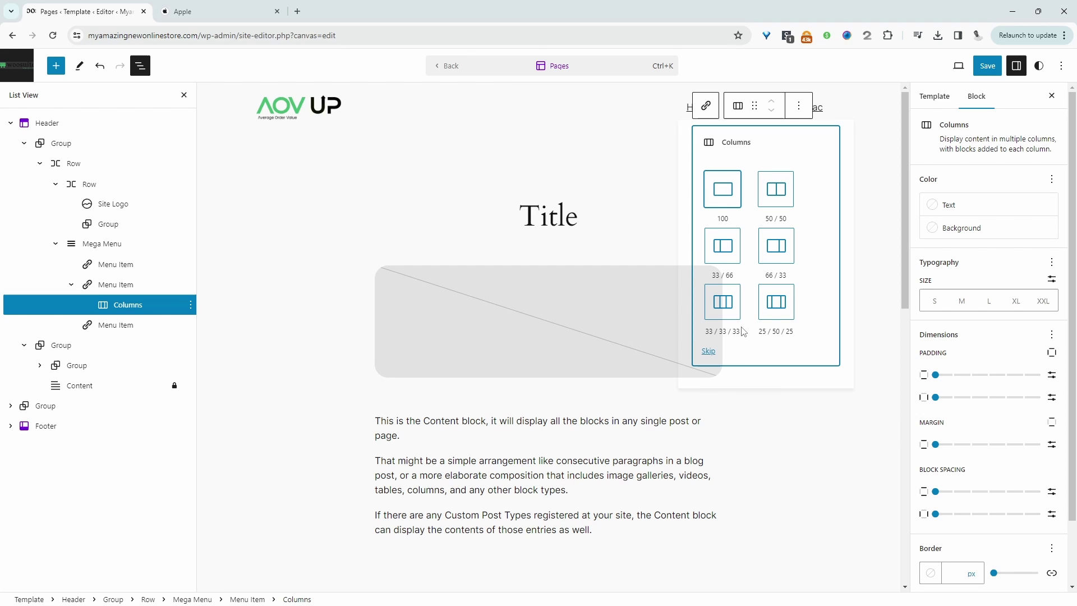
Choose the 33/66 Columns layout and select the first, 33.33%-wide column.
left_click(729, 257)
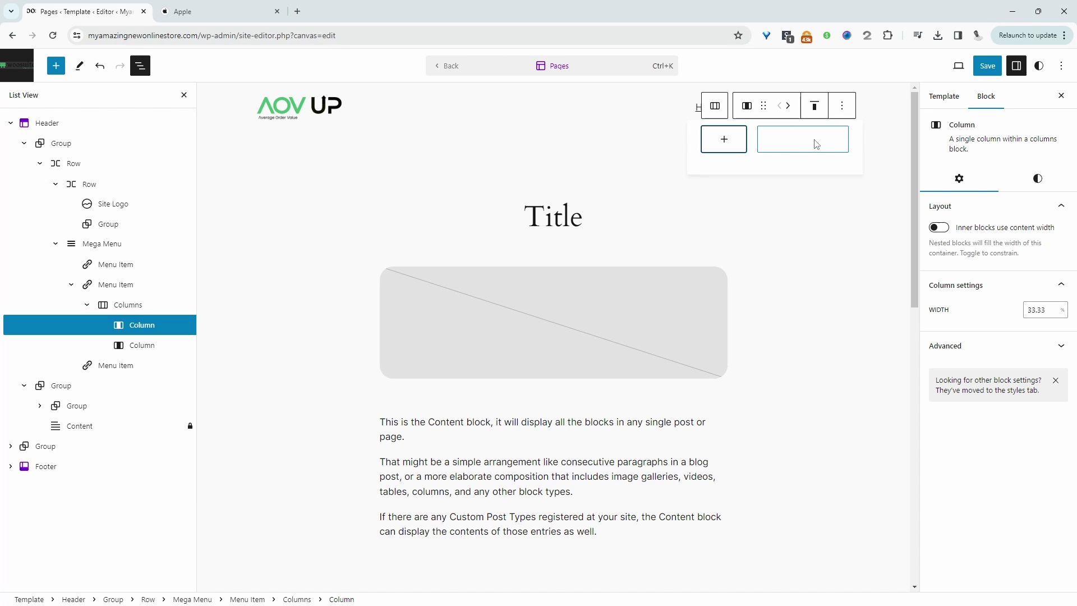
left_click(798, 157)
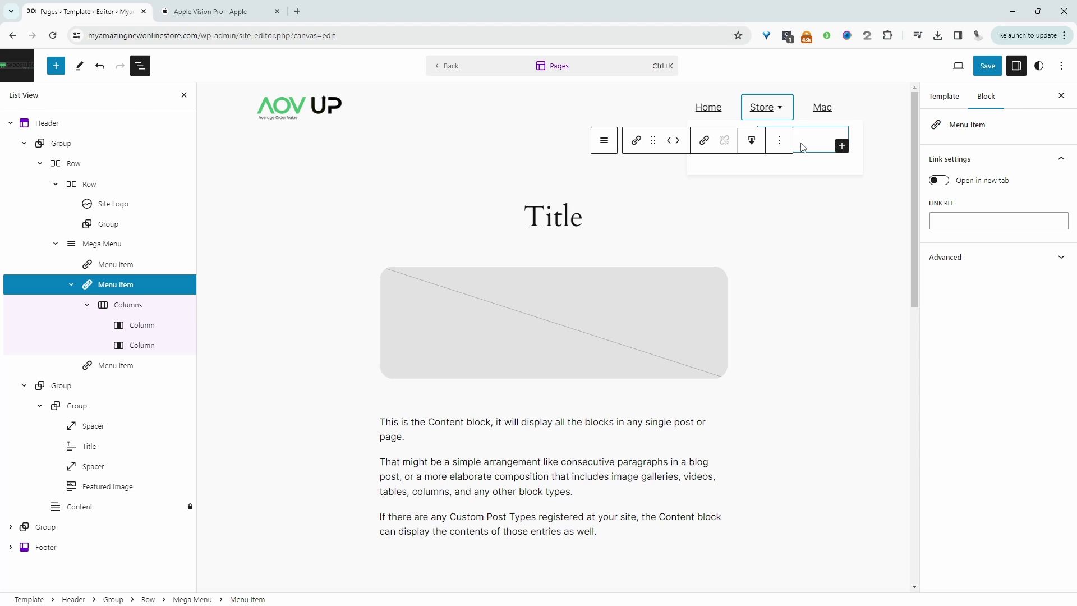
left_click(730, 146)
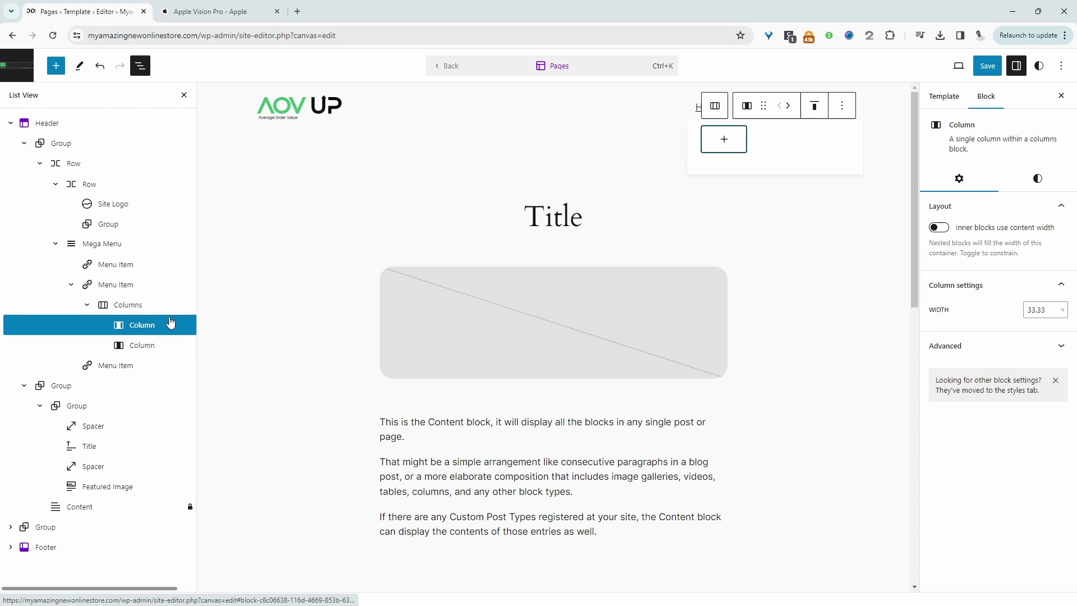
left_click(716, 143)
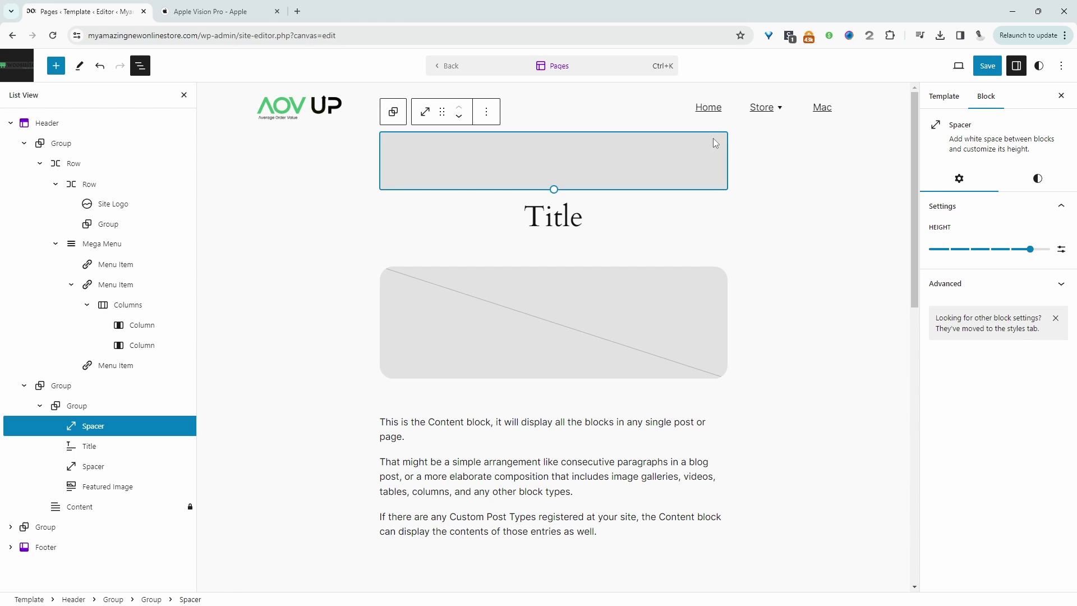
left_click(126, 325)
Add paragraphs to the first column: Shop/Latest, Iphone, I Mac and I Pod.
left_click(728, 144)
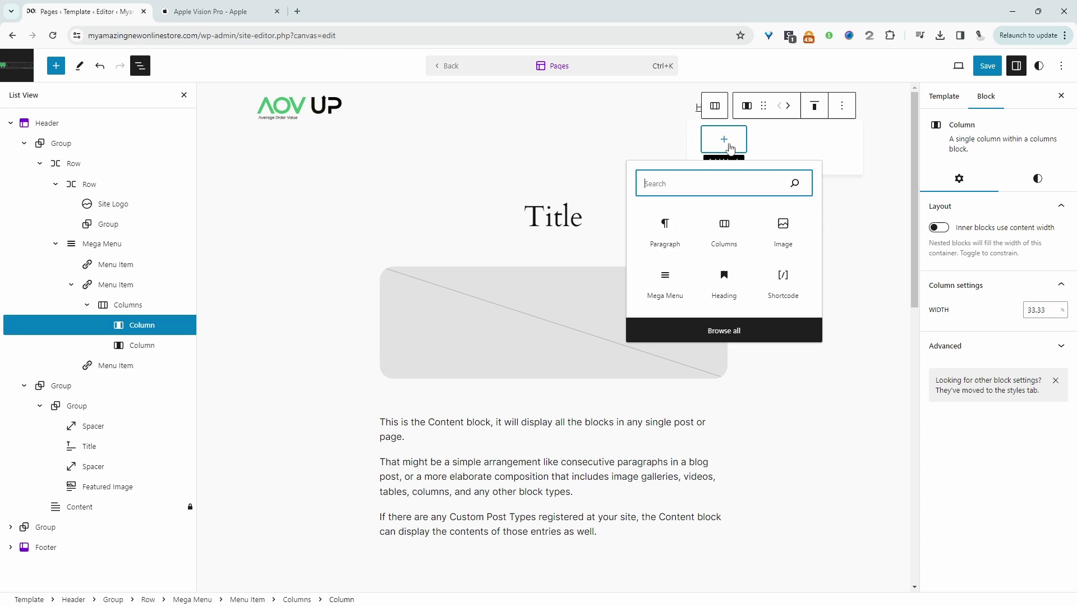
left_click(673, 236)
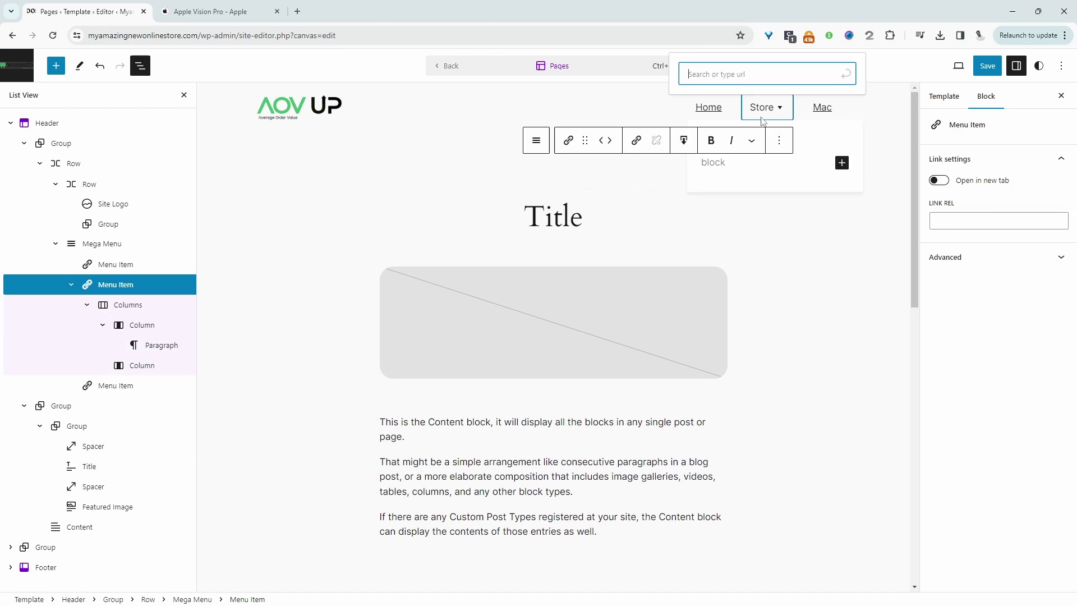
type("Shop")
key("shift+Return")
type("Latest")
key("Return")
type("Iphone")
key("Return")
type("I M")
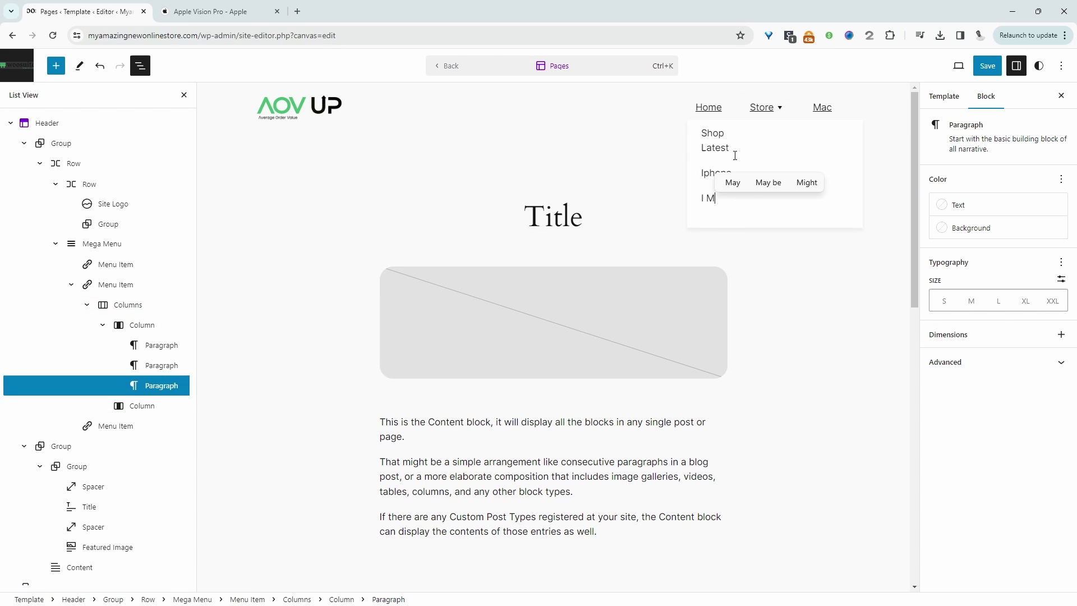
type("ac")
key("Return")
type("I Pod")
Select the Shop Latest text and start adding a link to it.
left_click(727, 147)
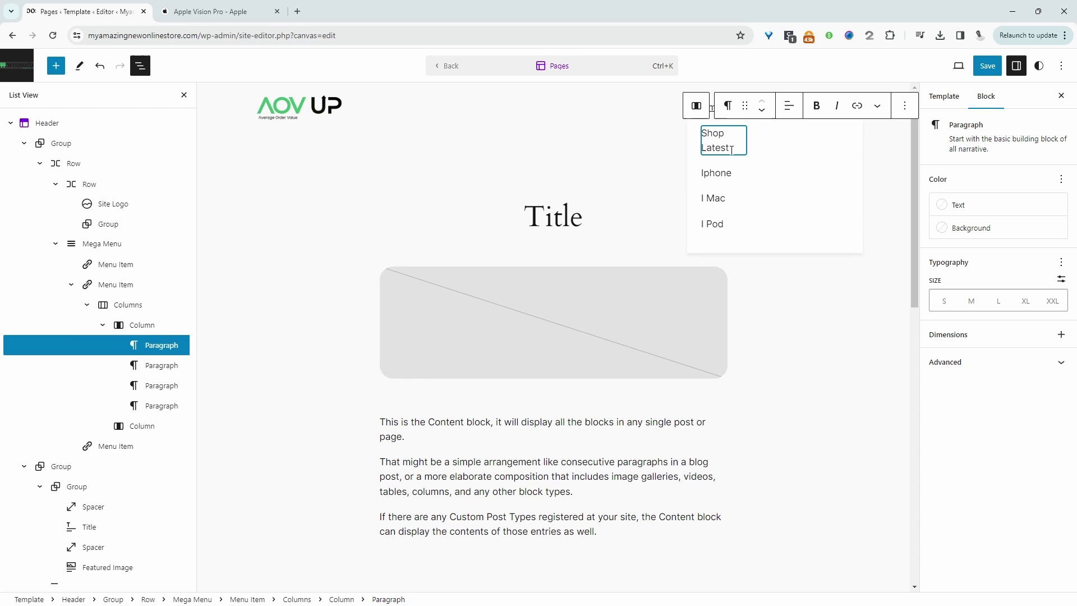
triple_click(701, 137)
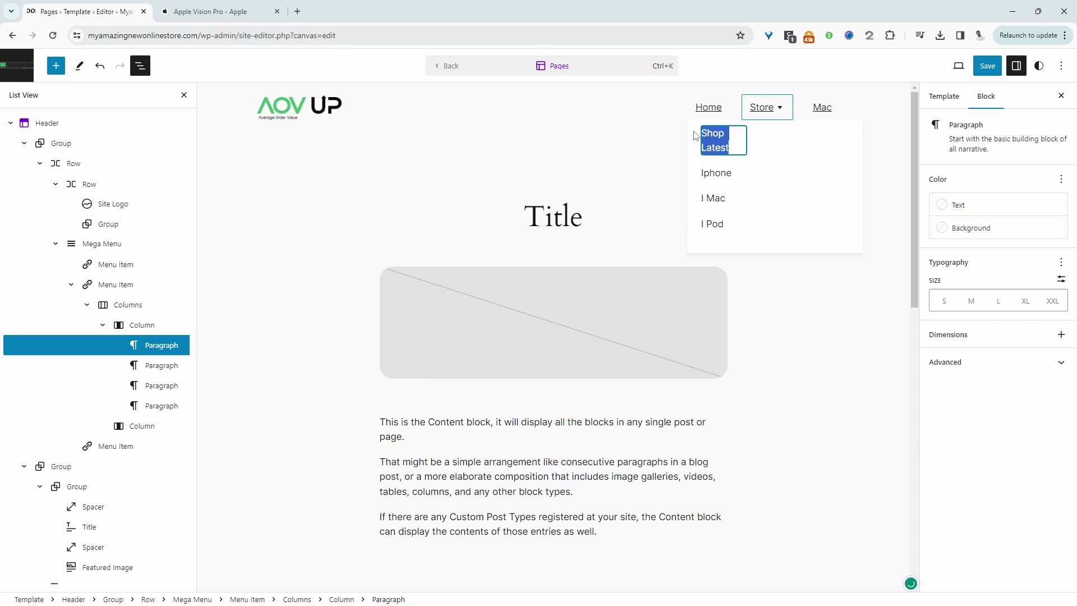
left_click(857, 105)
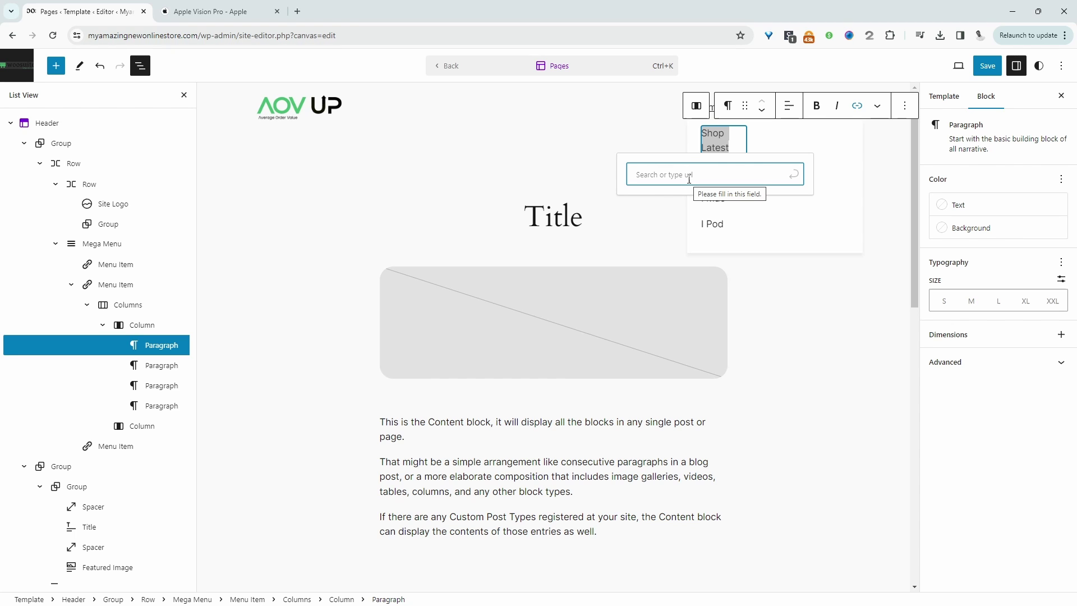
Add an Image block to the empty second column and upload the product photo.
left_click(810, 171)
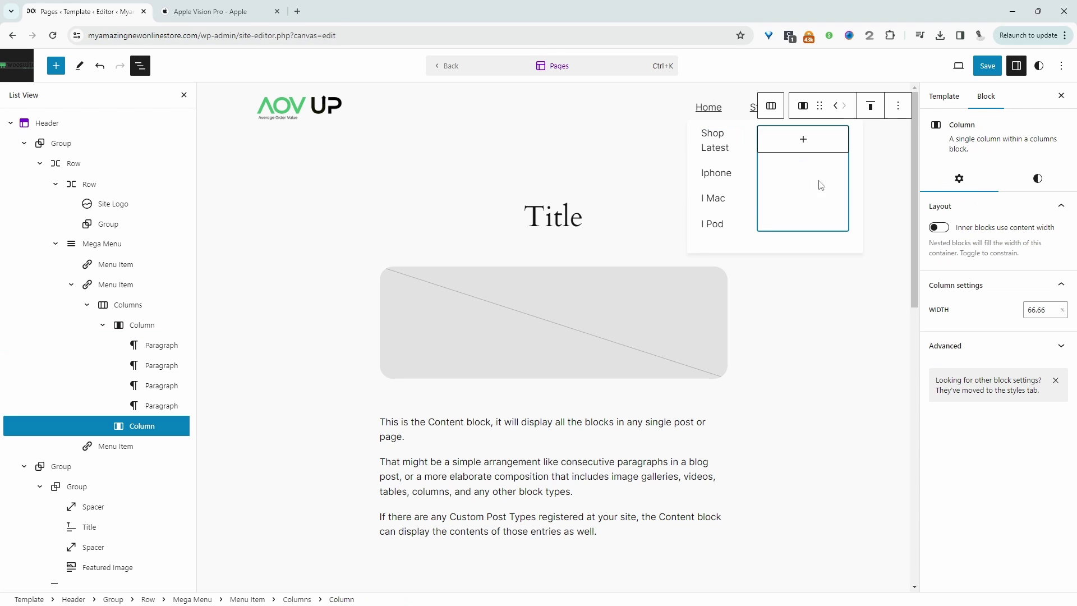
left_click(805, 147)
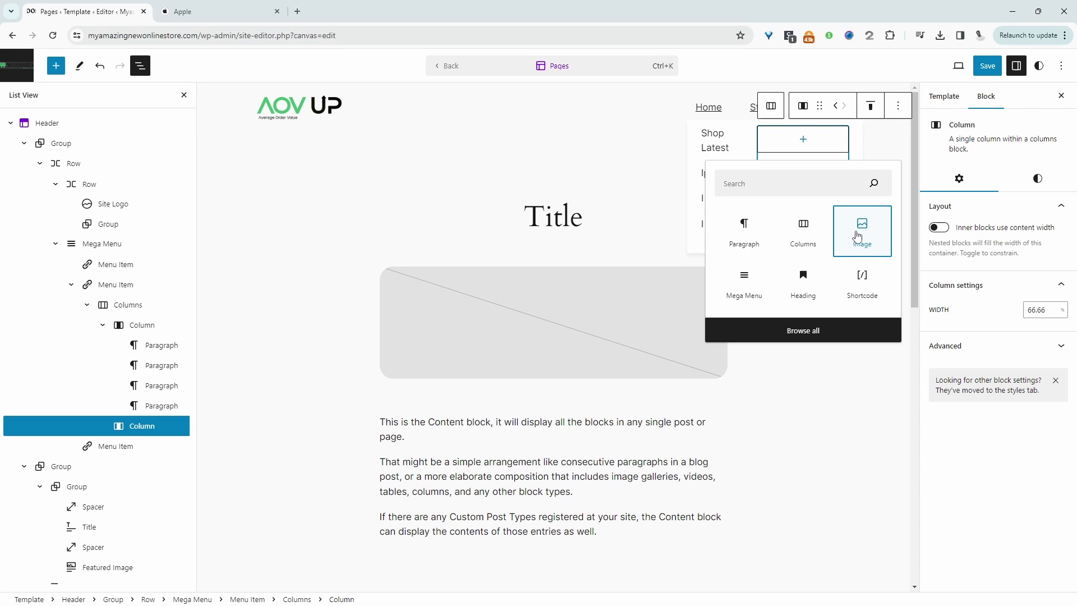
left_click(858, 233)
left_click(785, 168)
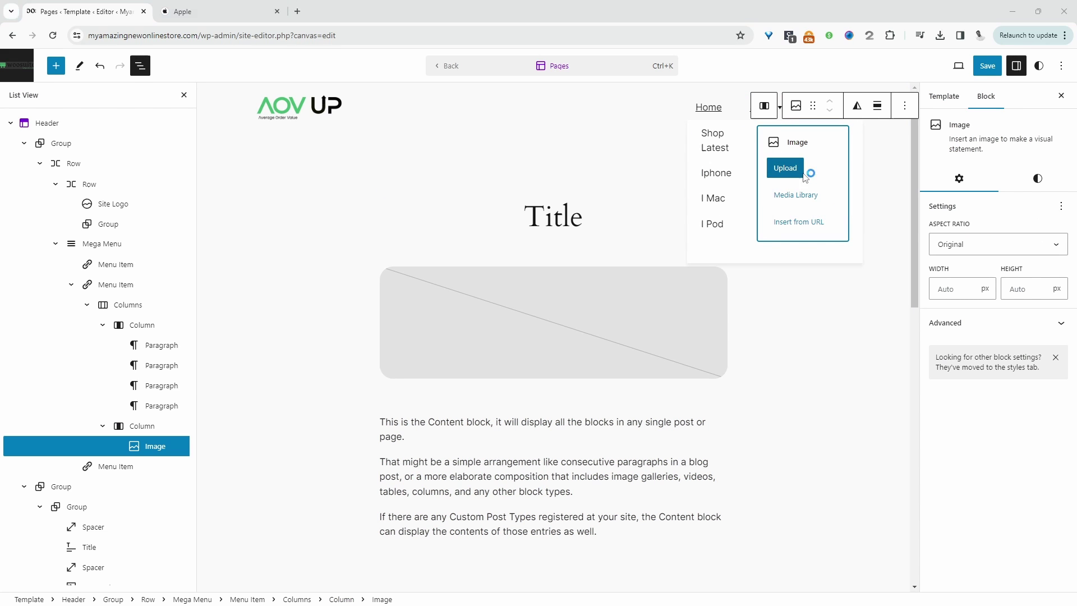
double_click(128, 121)
Toggle the column's inner-blocks content width on and off so the image fills the column.
left_click(757, 106)
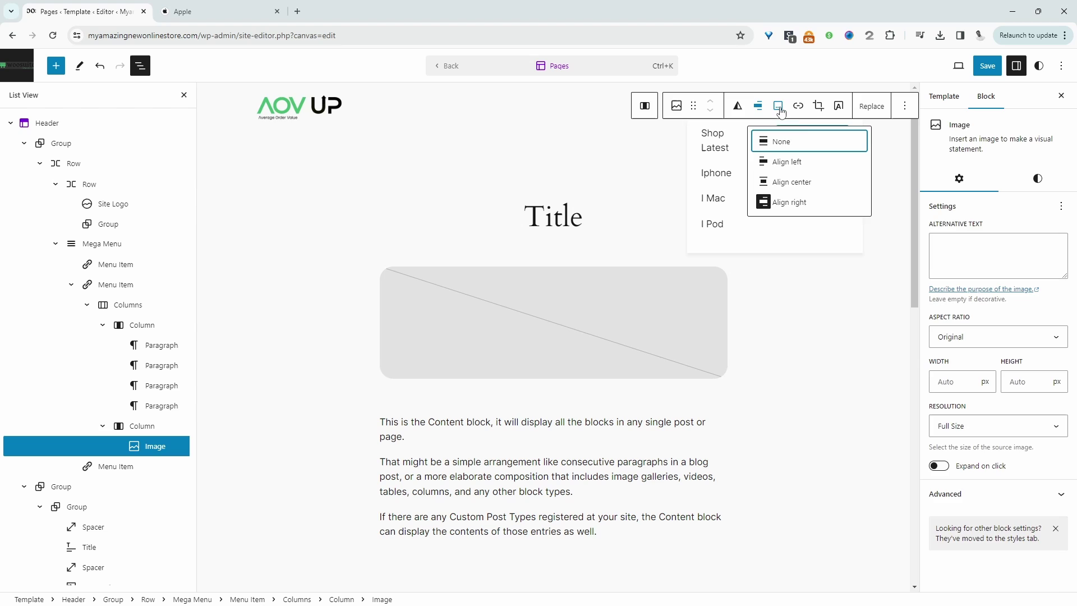
left_click(797, 216)
left_click(946, 228)
left_click(947, 228)
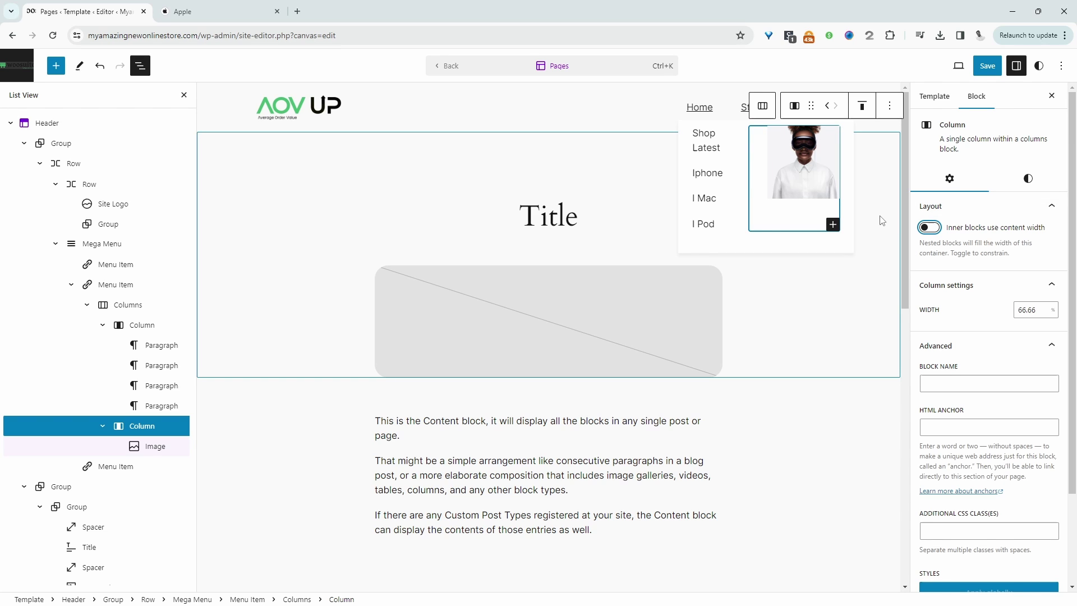
Save the template, preview the Store dropdown on the live site, then return to the editor.
left_click(987, 65)
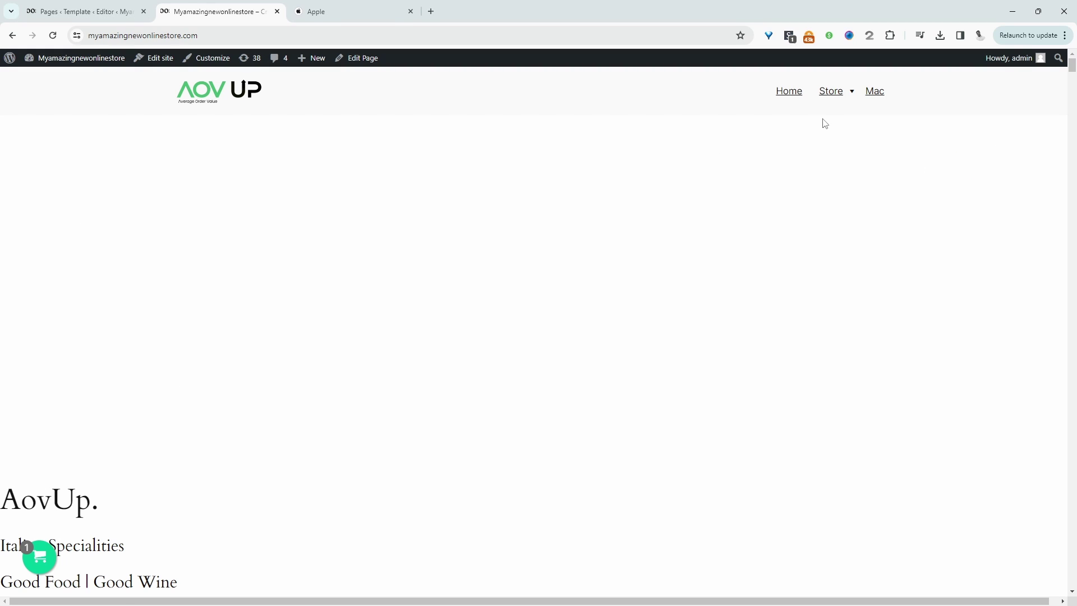
mouse_move(835, 98)
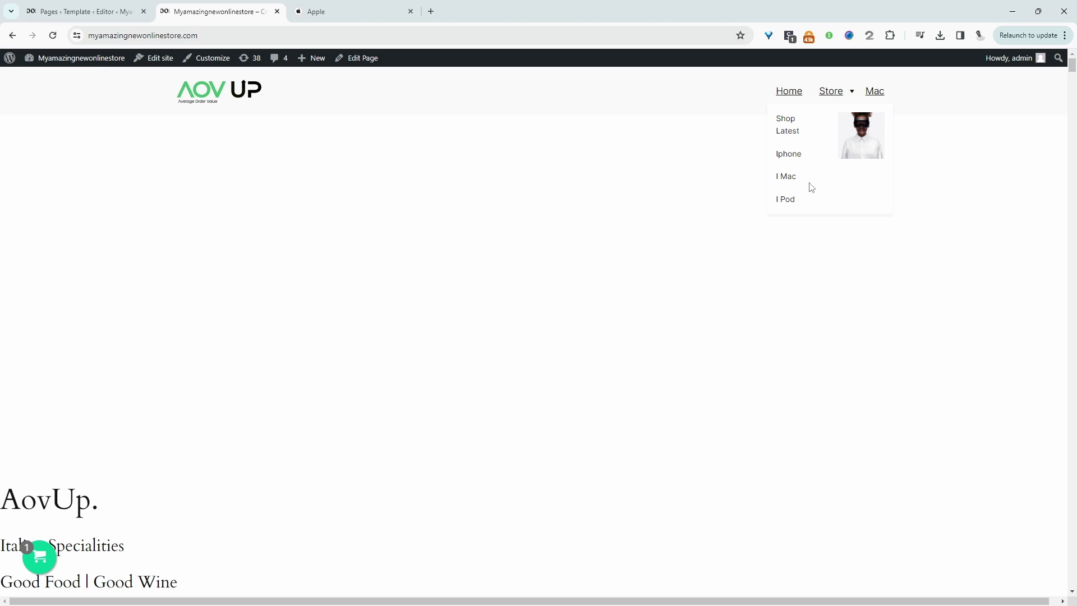
left_click(112, 11)
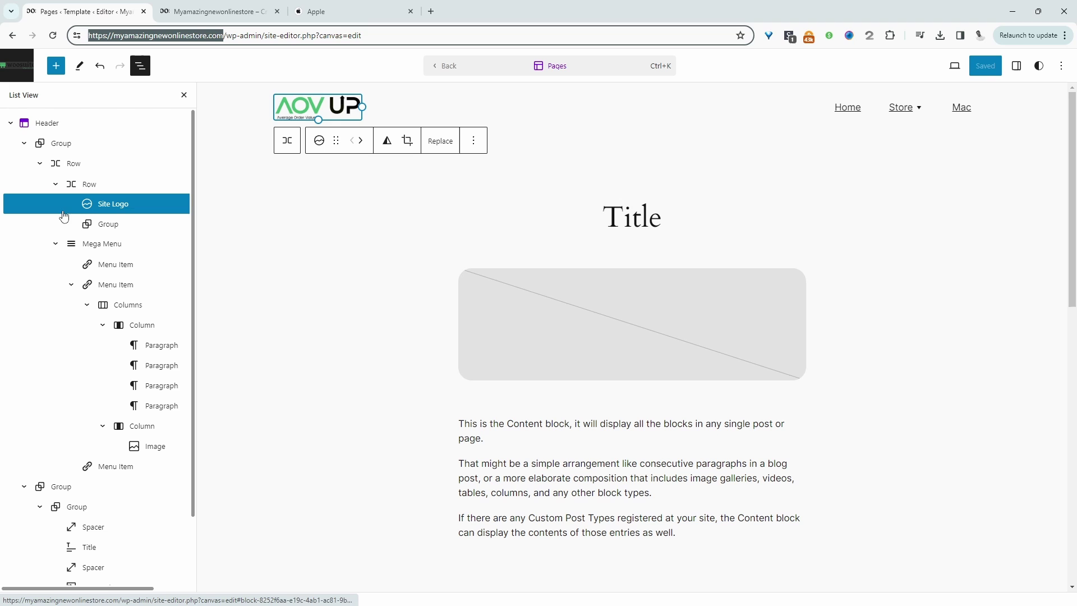
In List View, expand the Mega Menu to show the Store dropdown, then reselect the Mega Menu block.
left_click(141, 65)
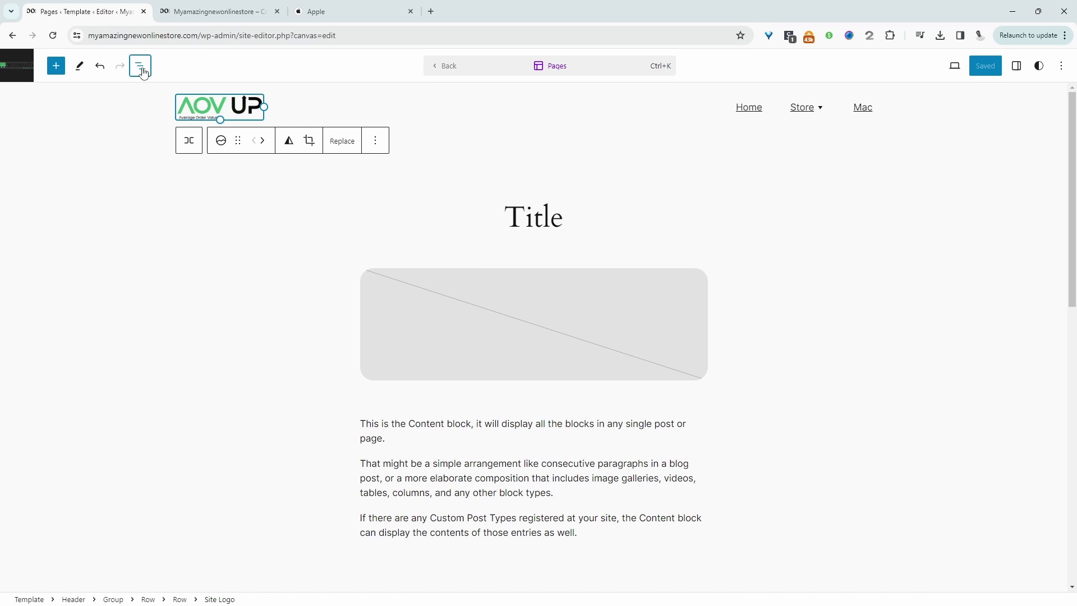
left_click(140, 66)
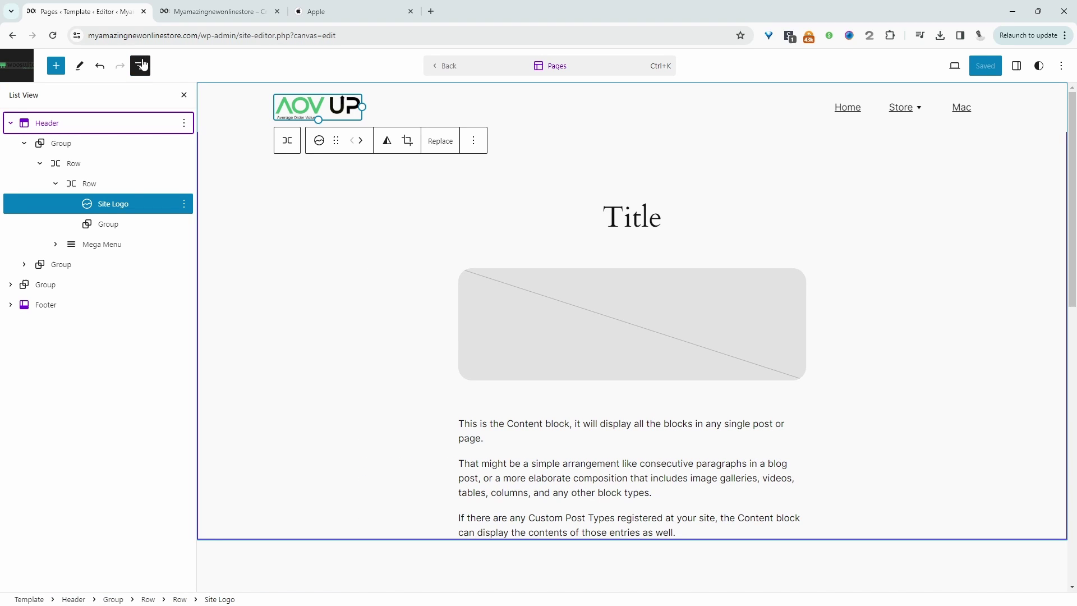
left_click(106, 244)
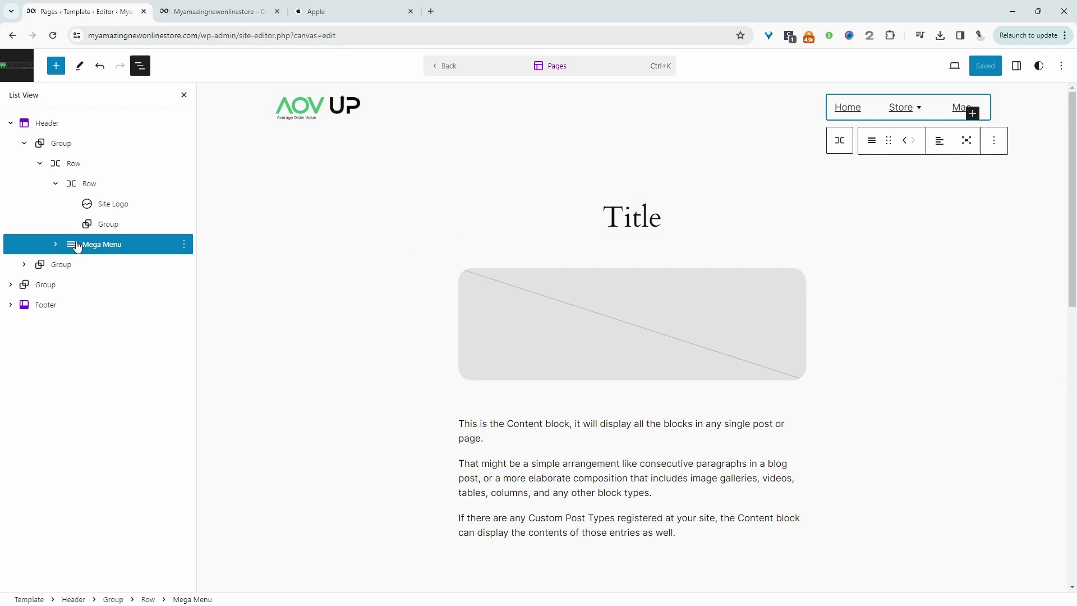
left_click(56, 245)
left_click(116, 284)
left_click(1016, 65)
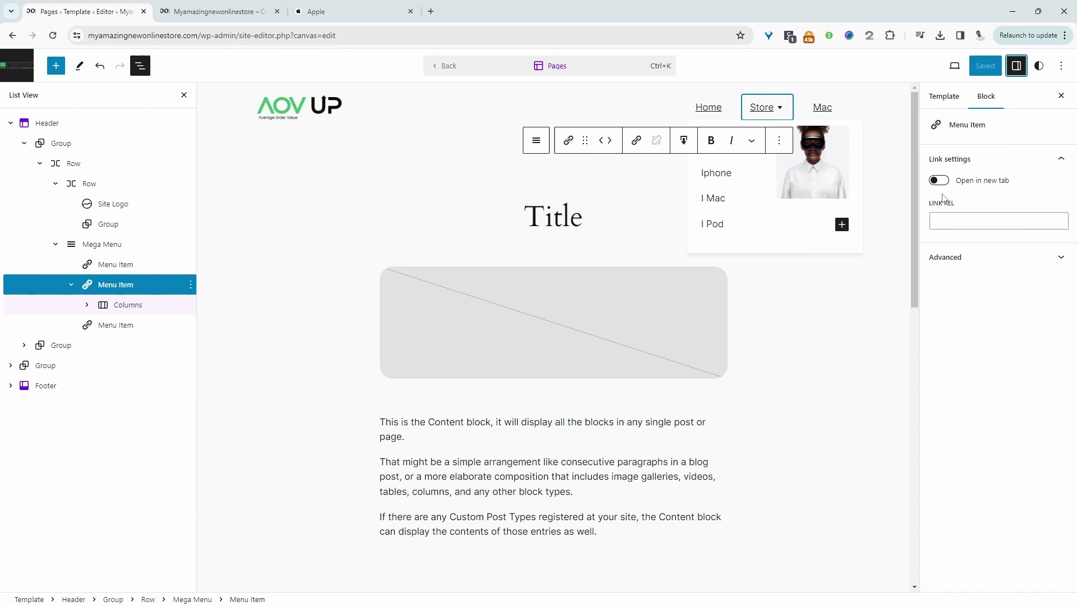
left_click(120, 246)
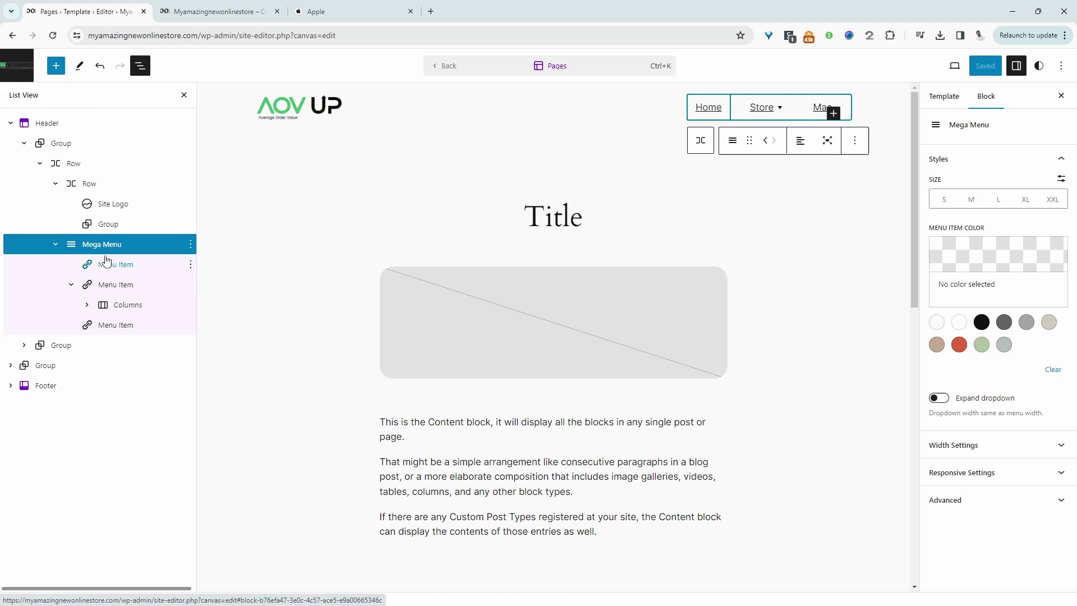
Set the Mega Menu dropdown content width to 800 and save the Header template part.
left_click(954, 445)
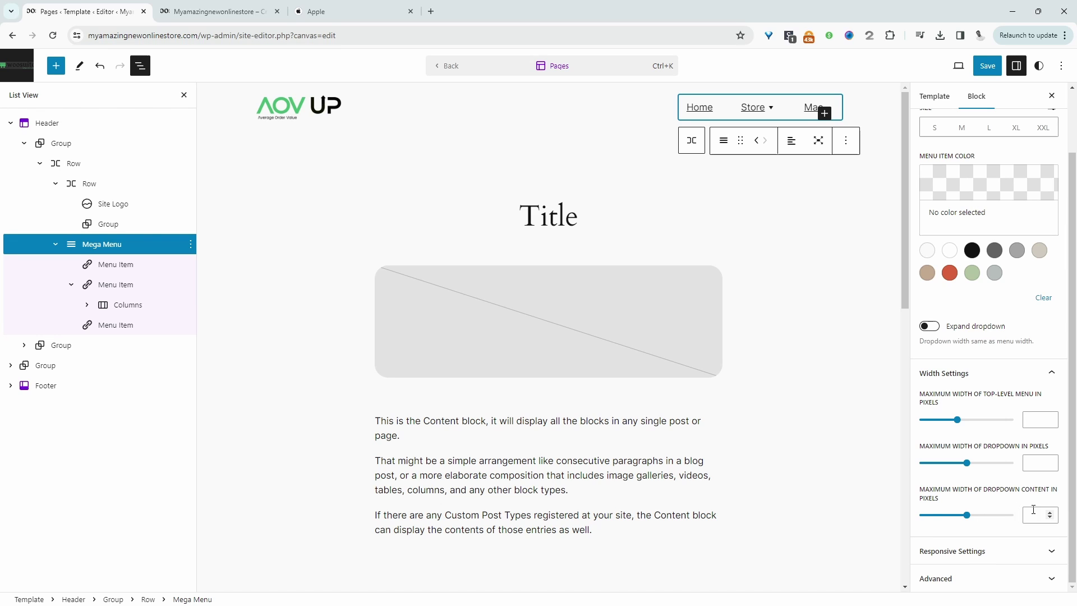
left_click_drag(966, 515, 962, 517)
double_click(1031, 514)
type("800")
key("ctrl+s")
left_click(889, 68)
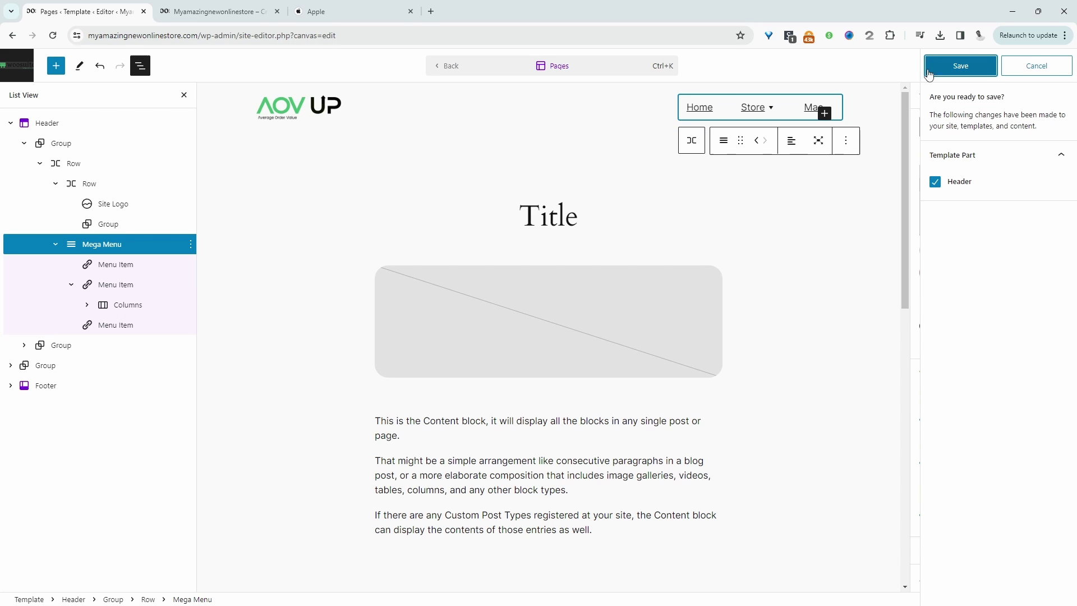
Reload the live storefront, preview the Store mega menu, then close it.
left_click(243, 20)
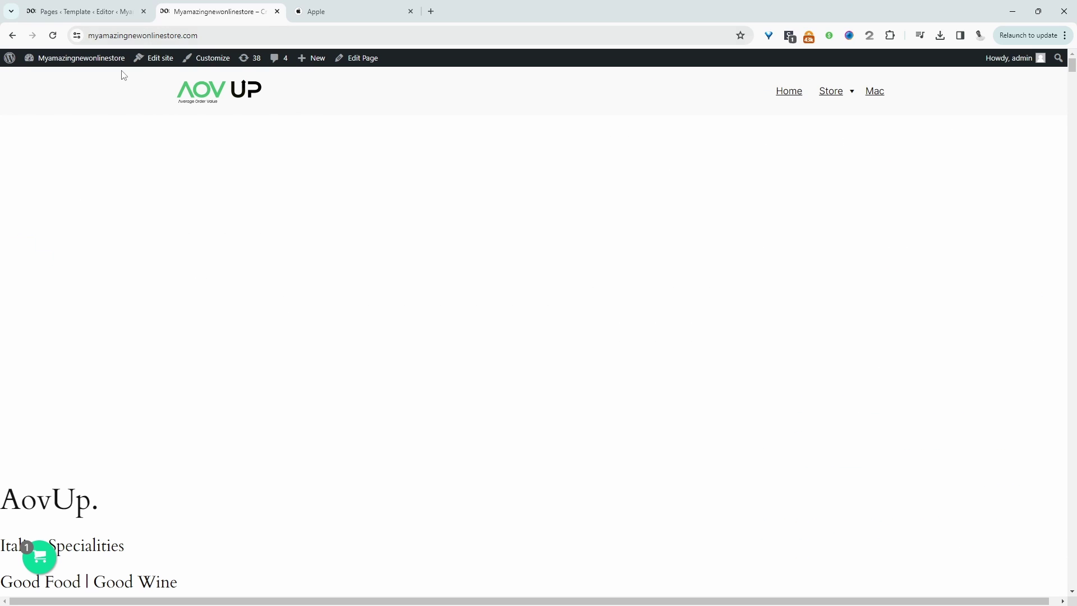
left_click(60, 36)
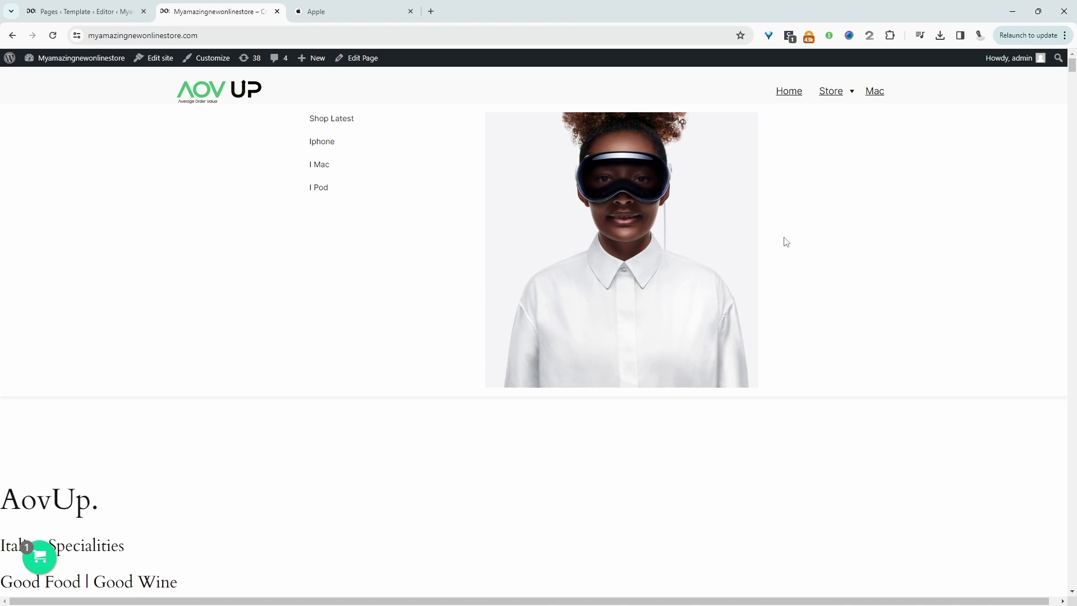
left_click(394, 246)
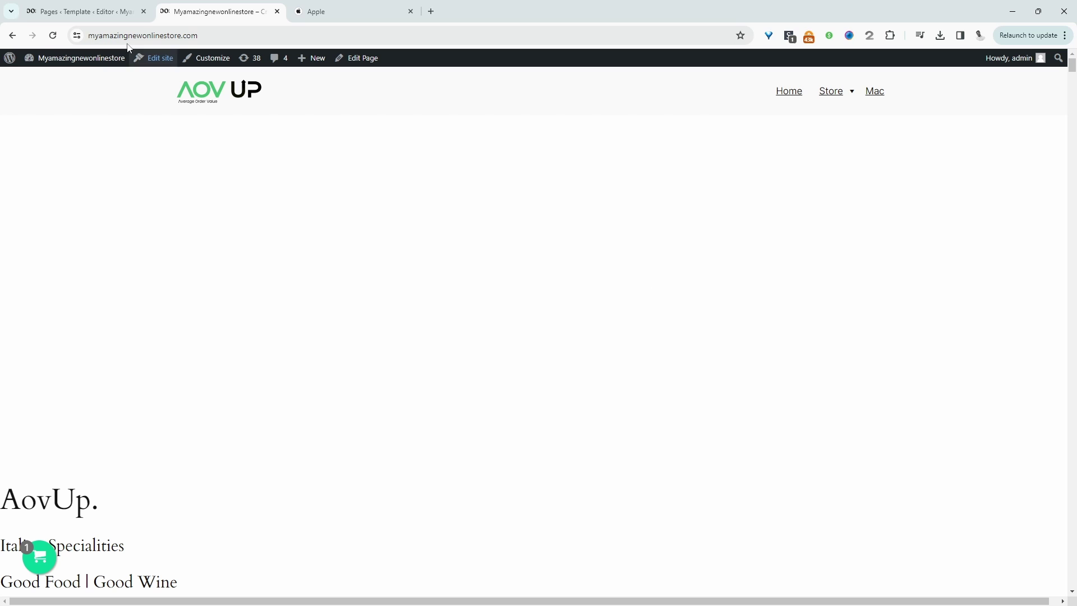
Duplicate the first link column inside the Store dropdown's Columns block.
left_click(122, 15)
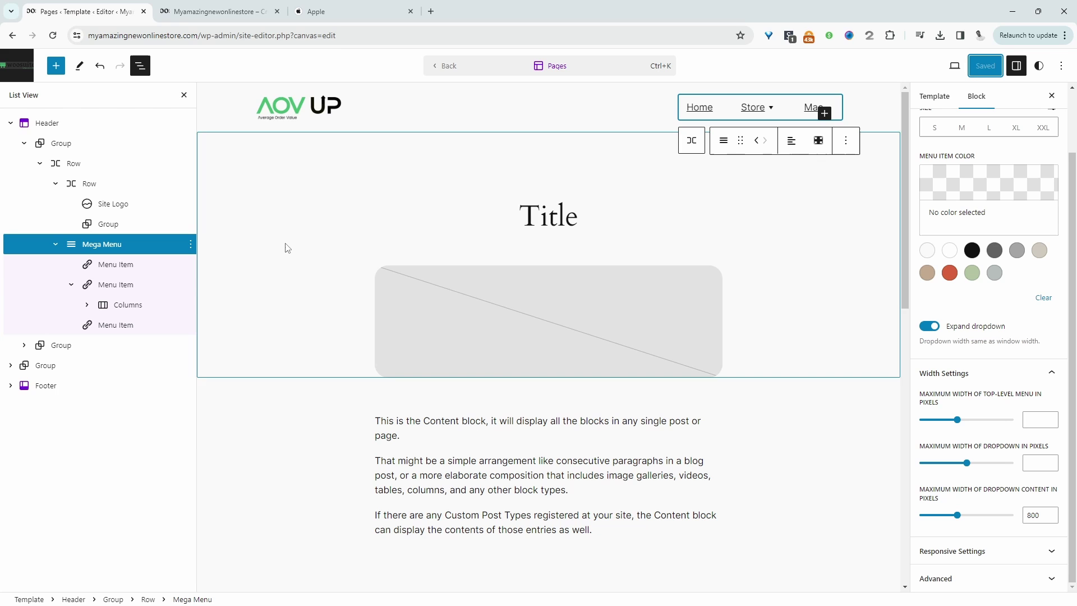
left_click(96, 312)
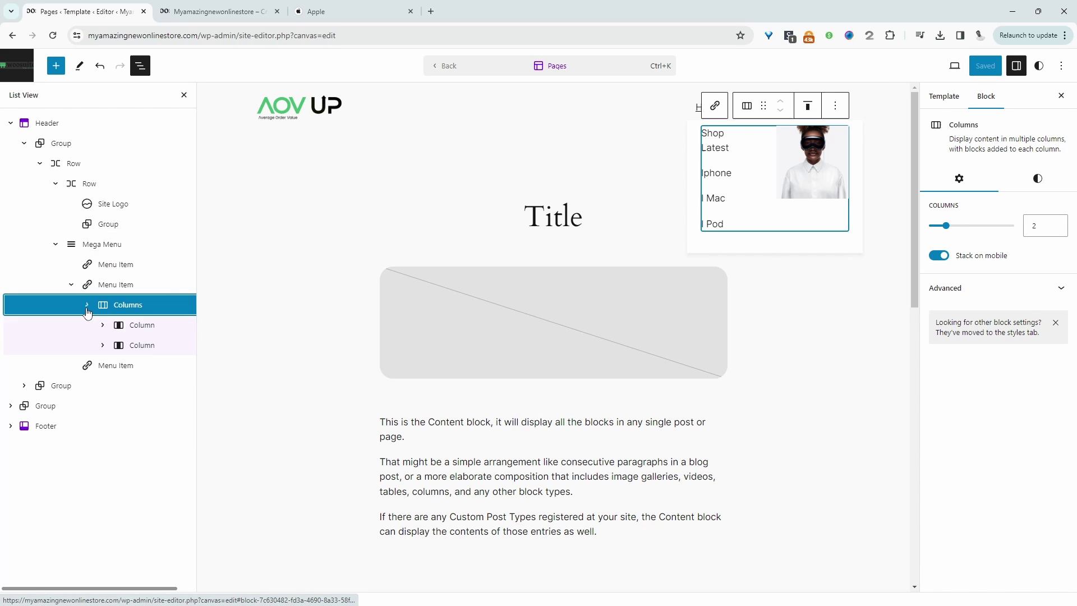
left_click(142, 331)
right_click(141, 330)
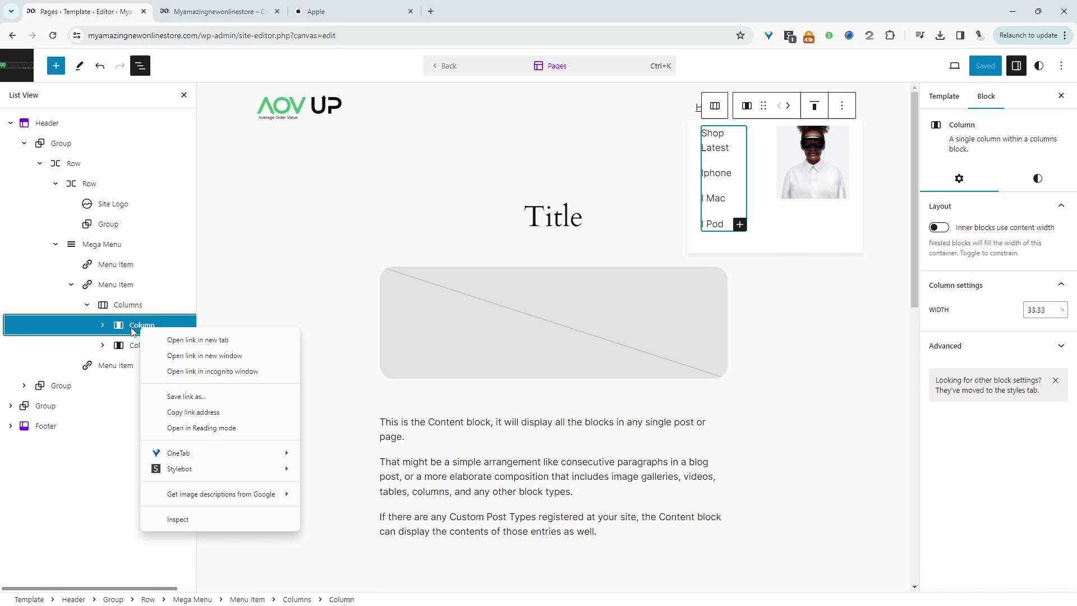
key("Escape")
left_click(847, 106)
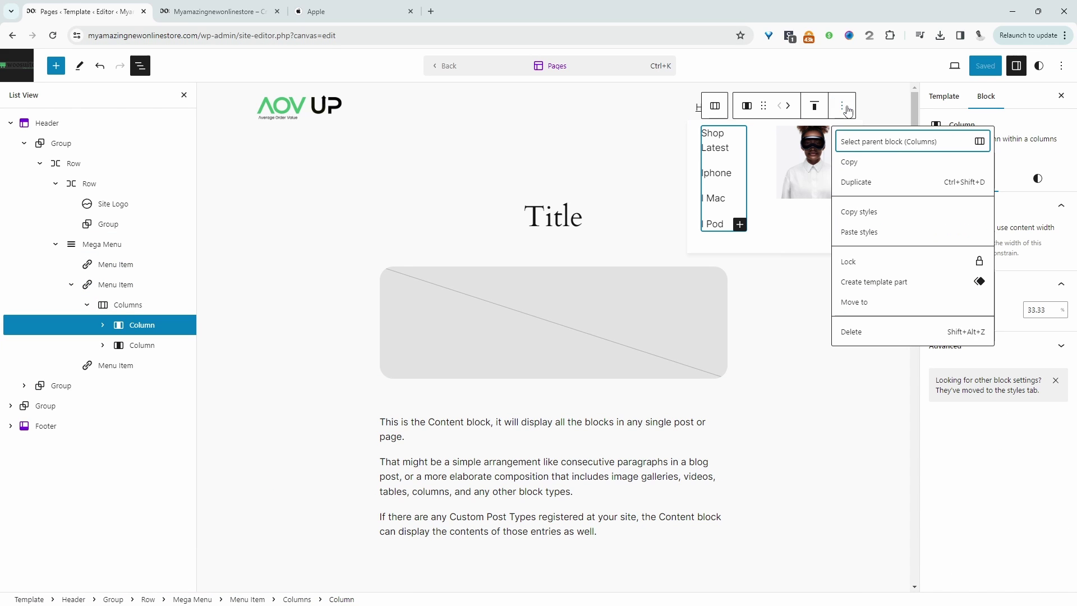
left_click(858, 181)
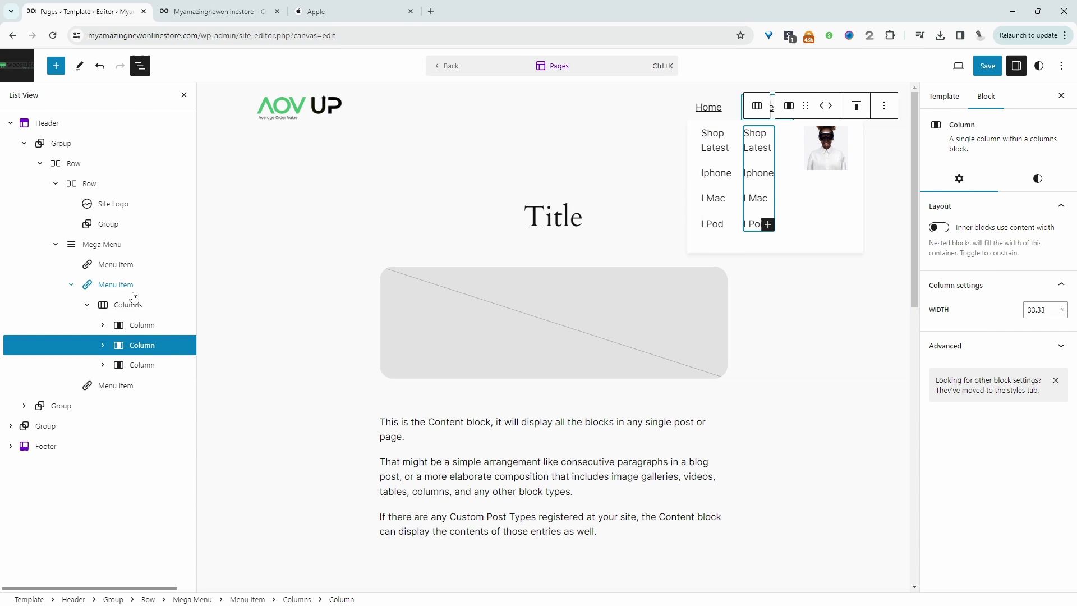
Set the Mega Menu dropdown content width to 1280 and save the header.
left_click(121, 245)
scroll(1028, 481, "down", 1)
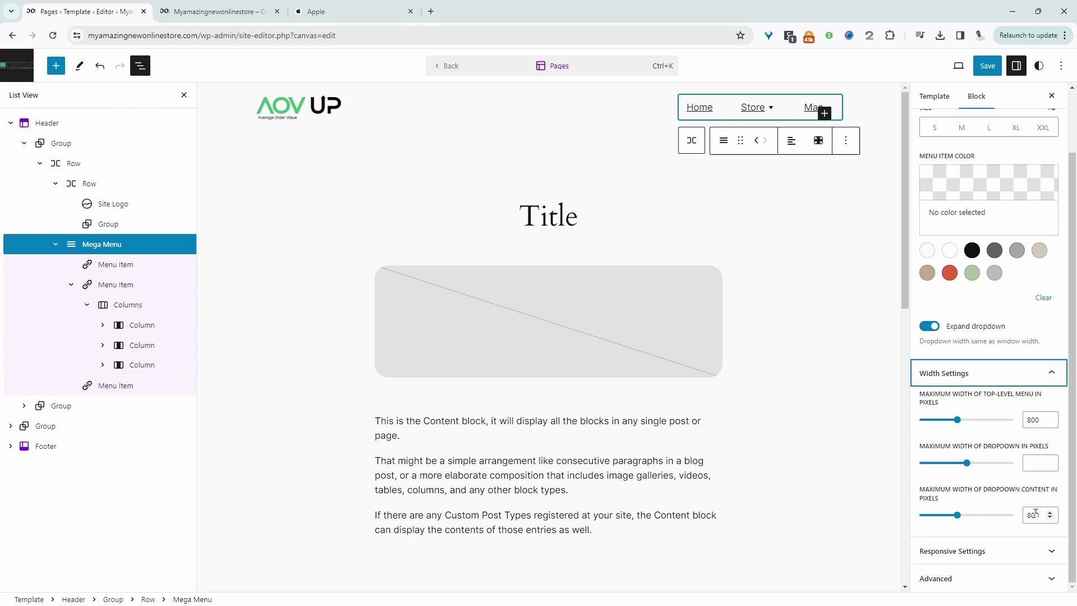
left_click_drag(957, 515, 975, 515)
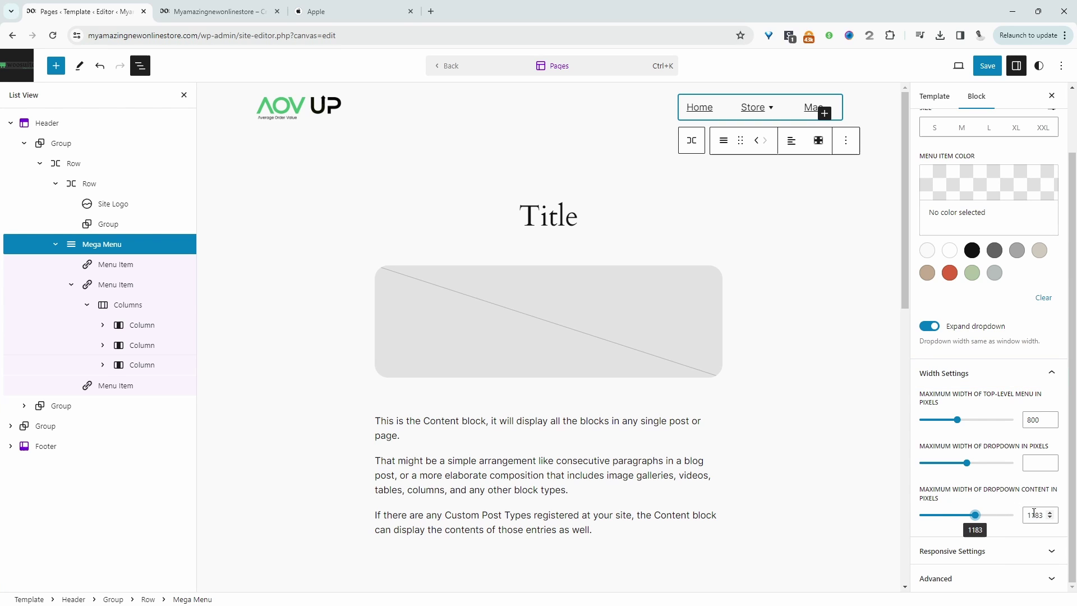
double_click(1042, 515)
type("1208")
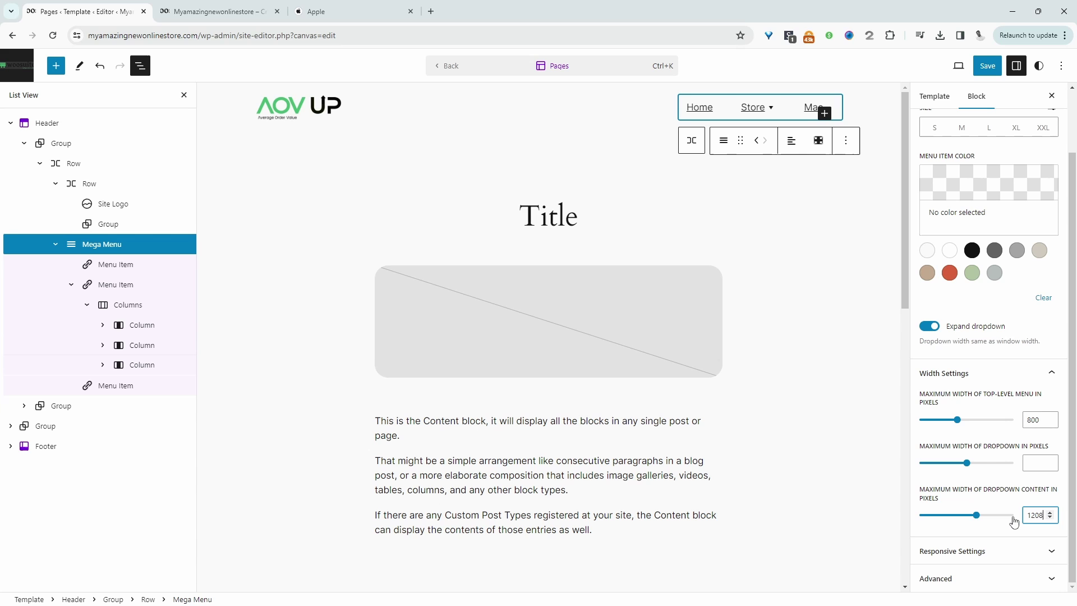
key("BackSpace")
key("BackSpace")
type("80")
left_click(988, 67)
left_click(975, 67)
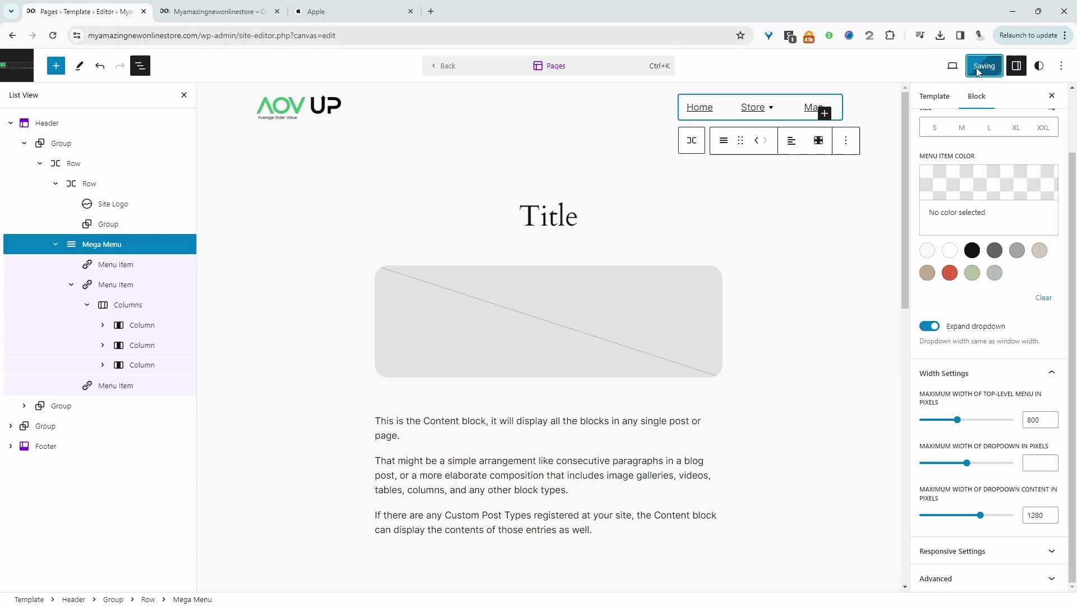
left_click(219, 12)
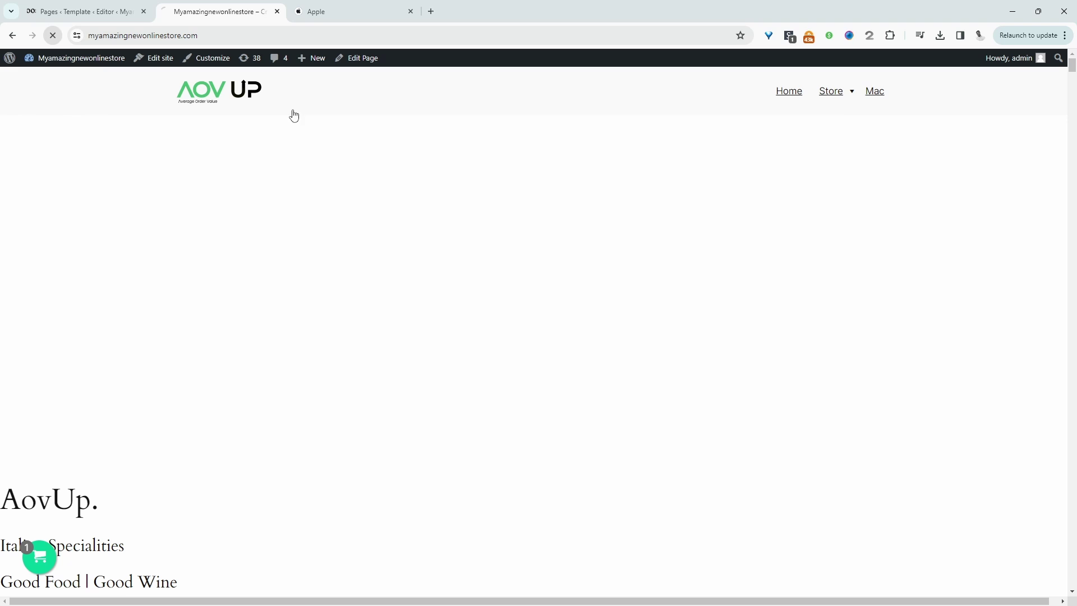
Reload the live storefront and preview the Store dropdown's two link columns beside the headset photo.
left_click(845, 99)
mouse_move(828, 108)
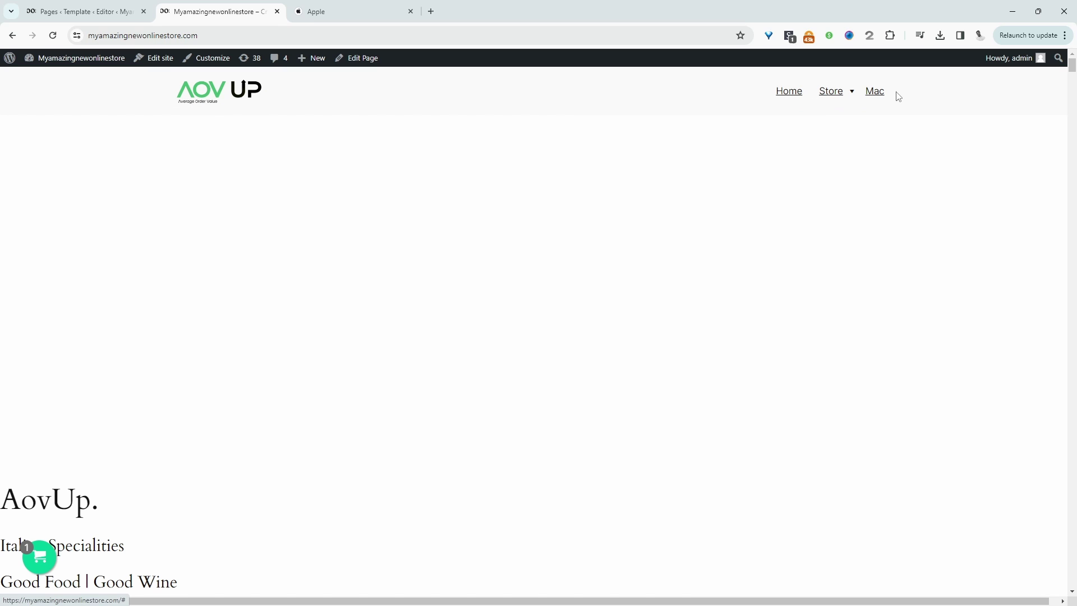
Inspect the site logo in Chrome DevTools, selecting its img element with the element picker.
right_click(191, 93)
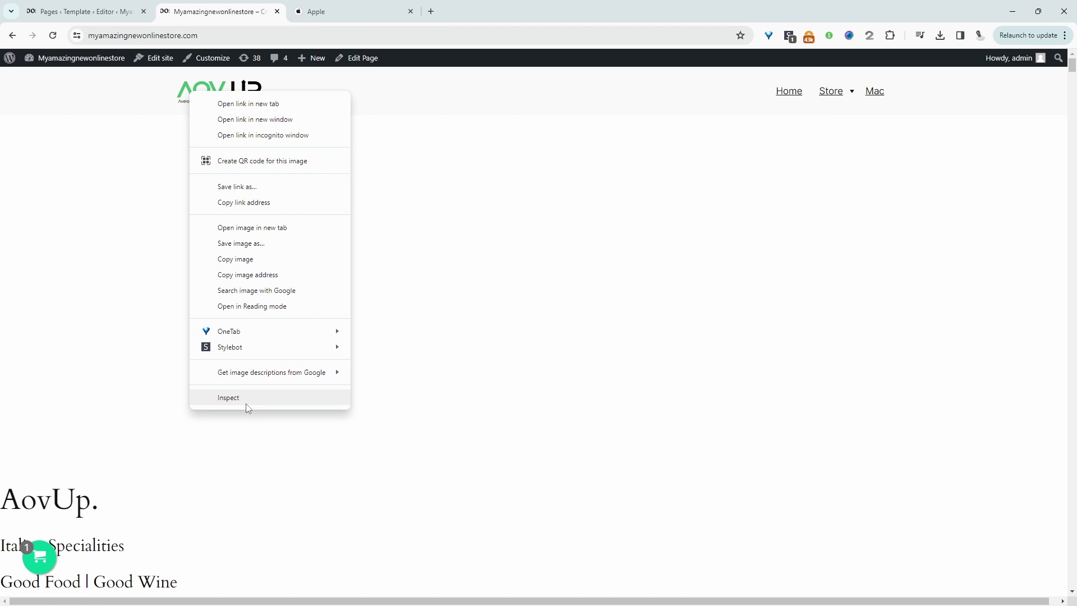
left_click(237, 400)
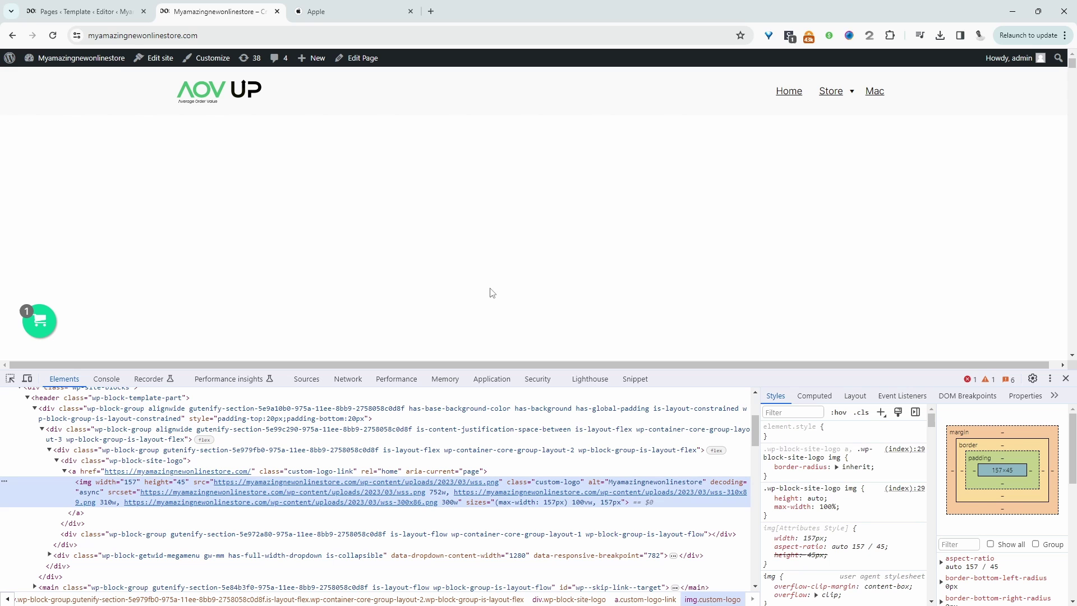
left_click(10, 379)
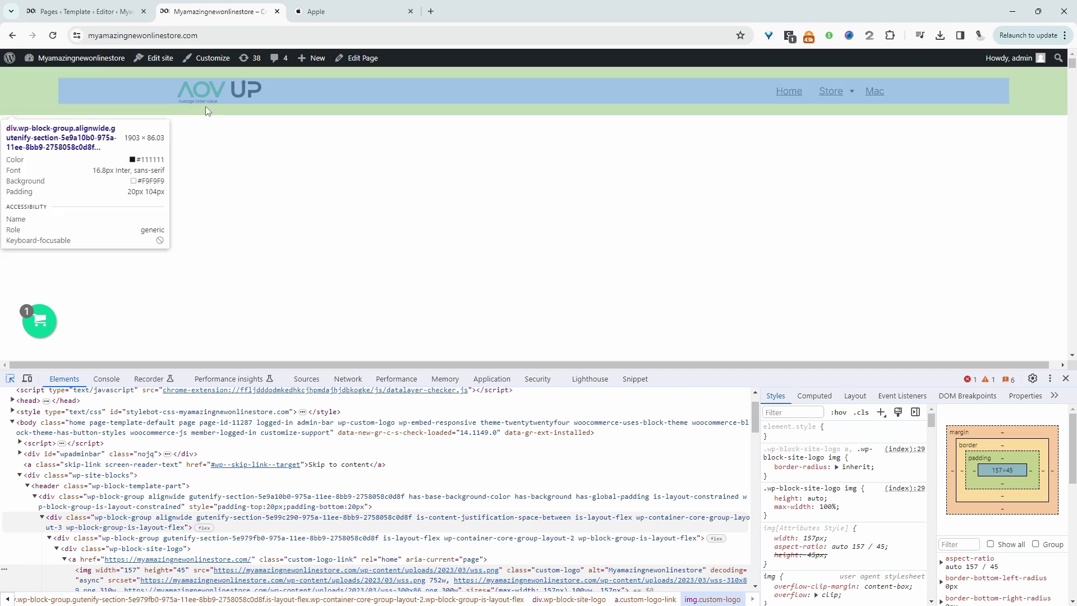
left_click(187, 89)
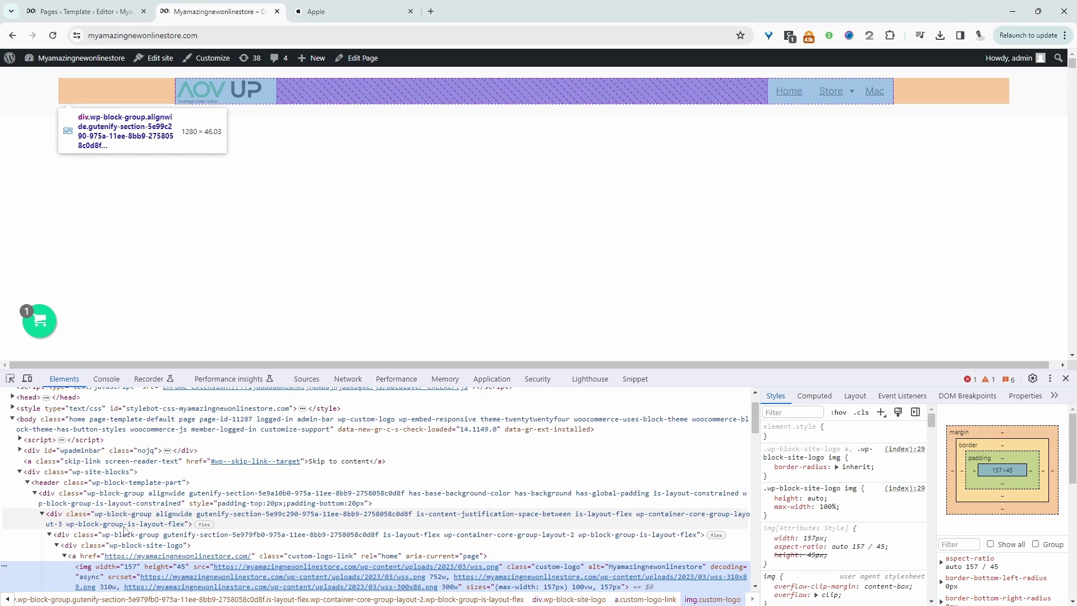
Show the Store mega menu with its two link columns beside the headset photo.
mouse_move(833, 96)
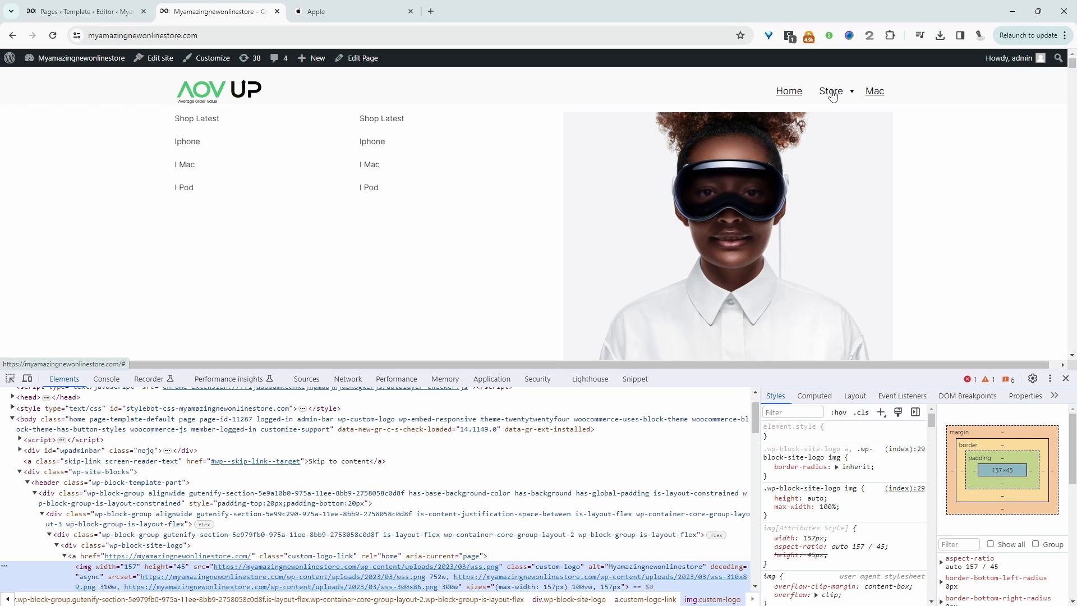